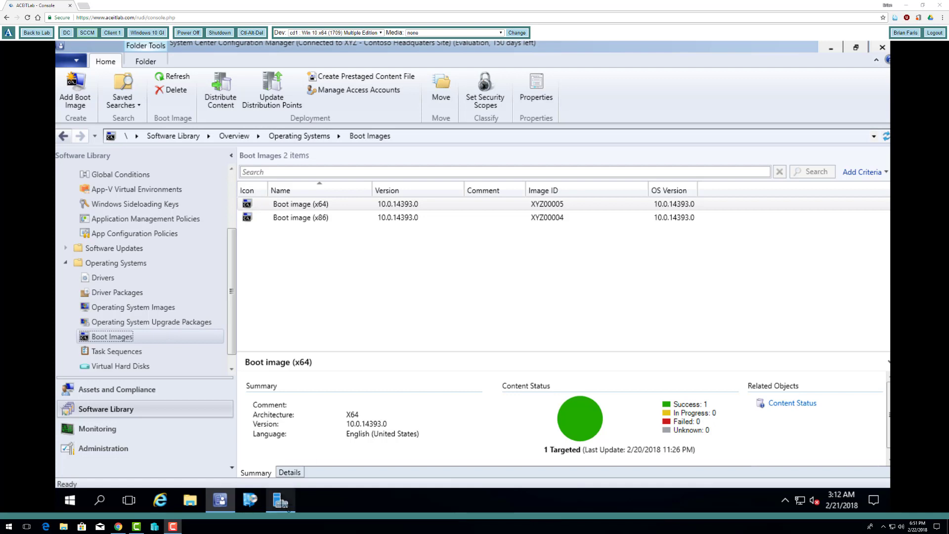
Use Back to Lab to leave the SCCM console for the lab's ISO, volume and VM listing
click(39, 33)
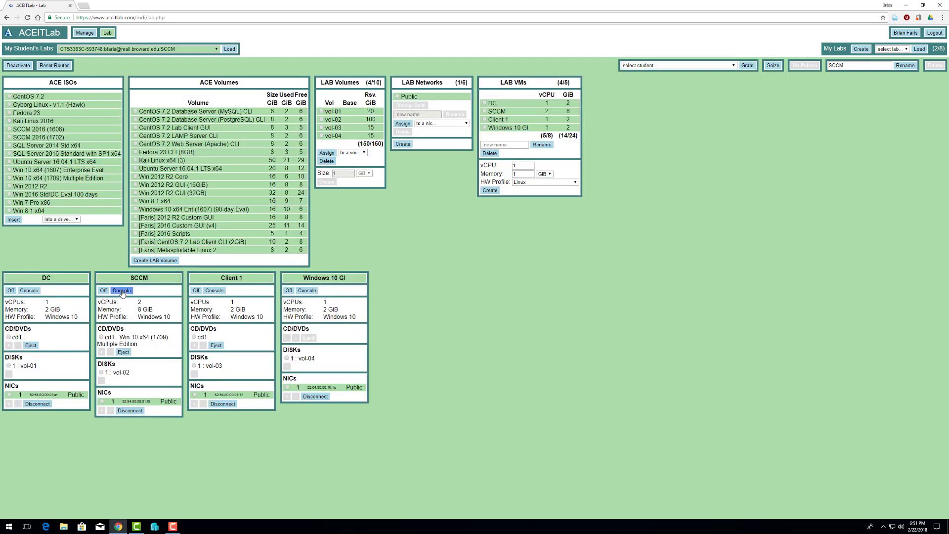
Insert the Win 2016 Std/DC Eval 180 days ISO into SCCM : cd1 and reopen the SCCM console
click(8, 194)
click(60, 220)
click(60, 239)
click(13, 220)
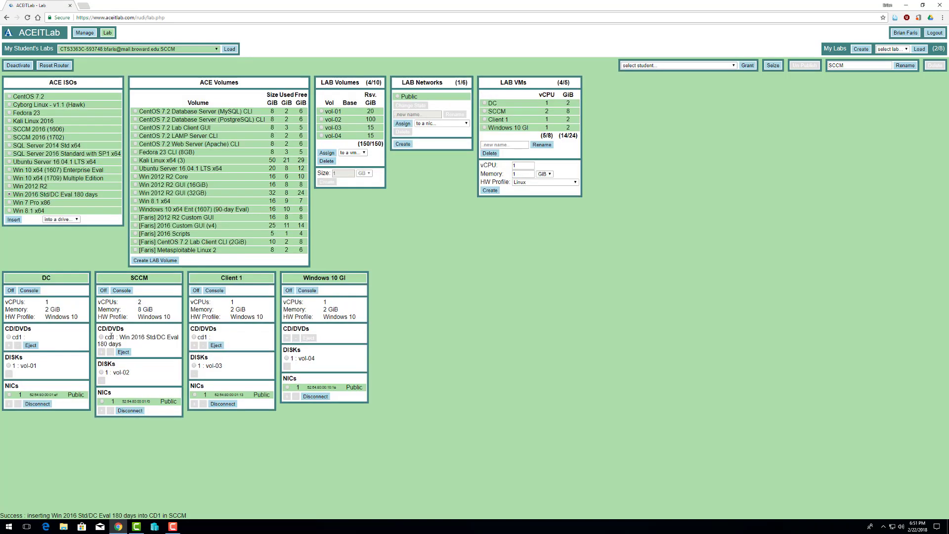
click(121, 290)
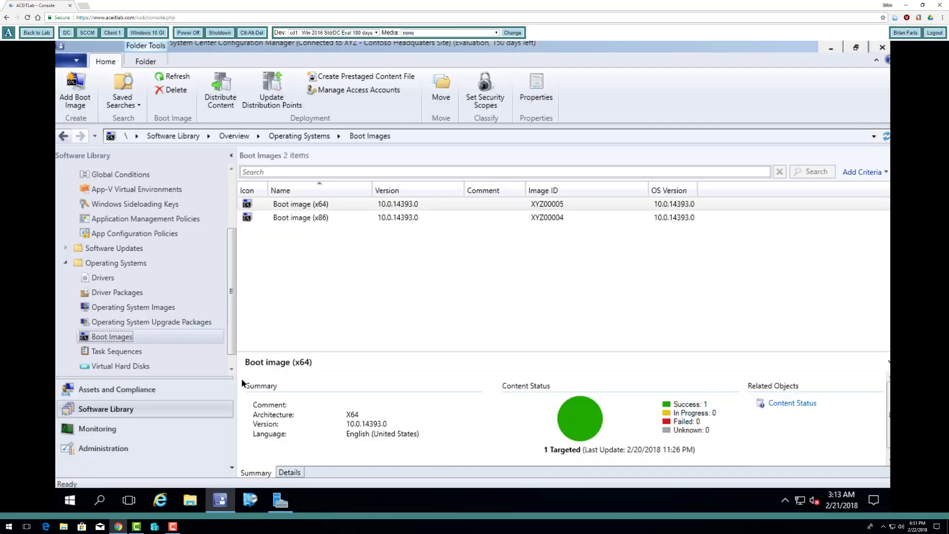
Copy all ten items from the 2k16-virtio CD Drive (D:), then browse to Local Disk (C:)
click(191, 503)
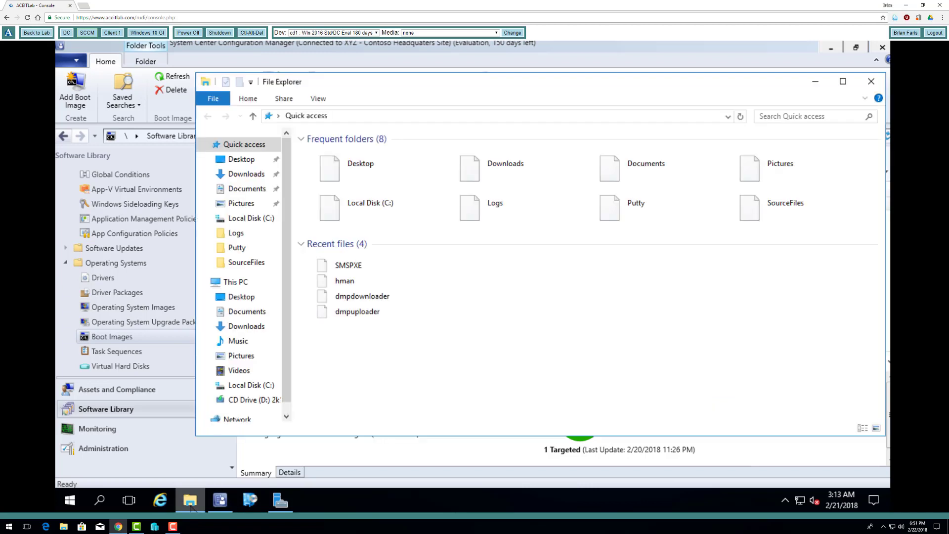
click(241, 401)
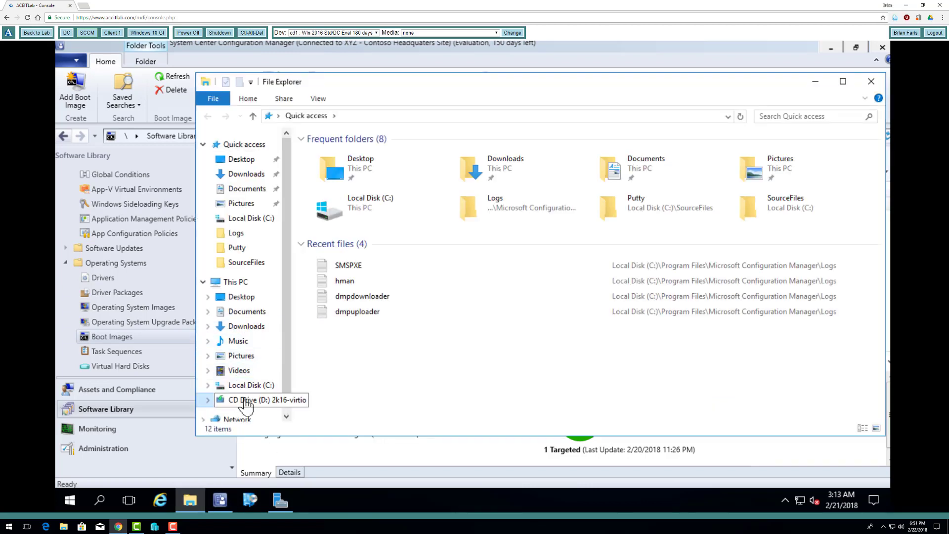
drag(362, 343, 328, 193)
right_click(329, 193)
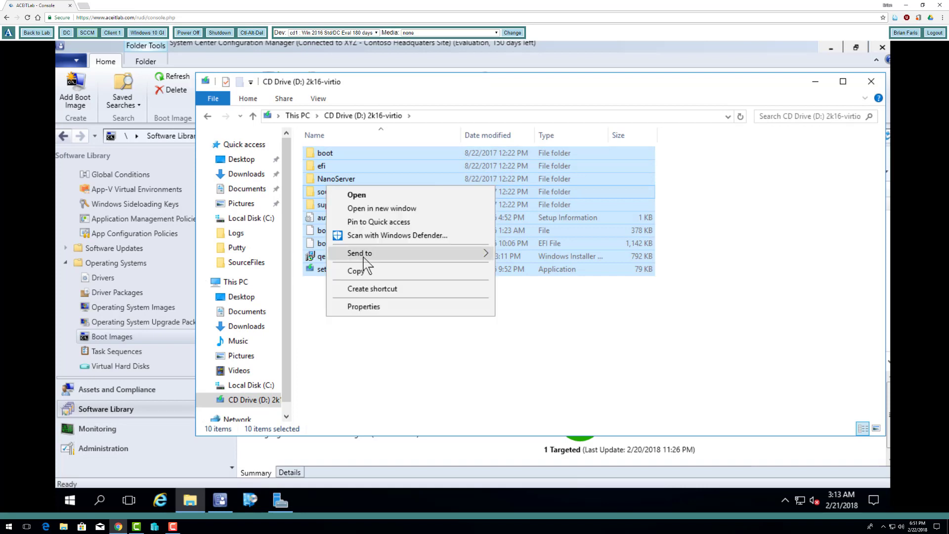
click(364, 272)
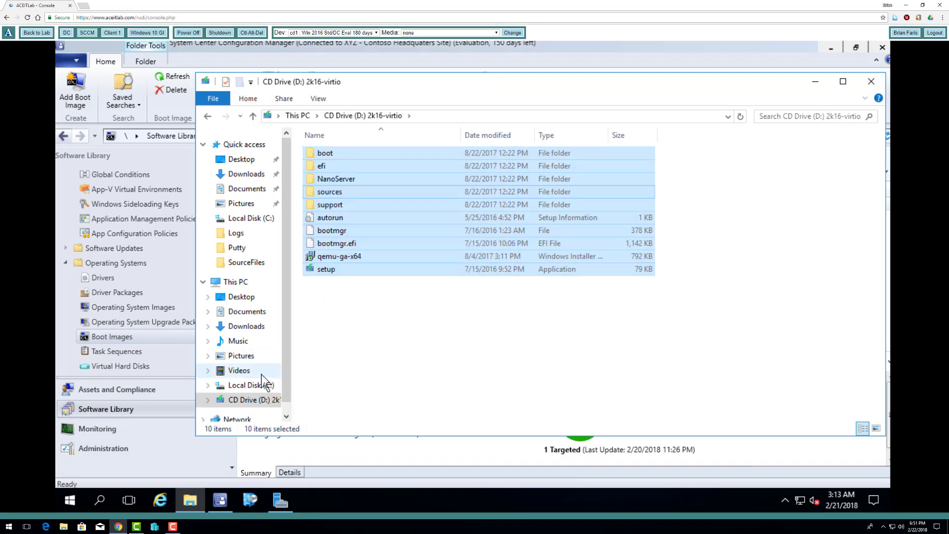
click(250, 385)
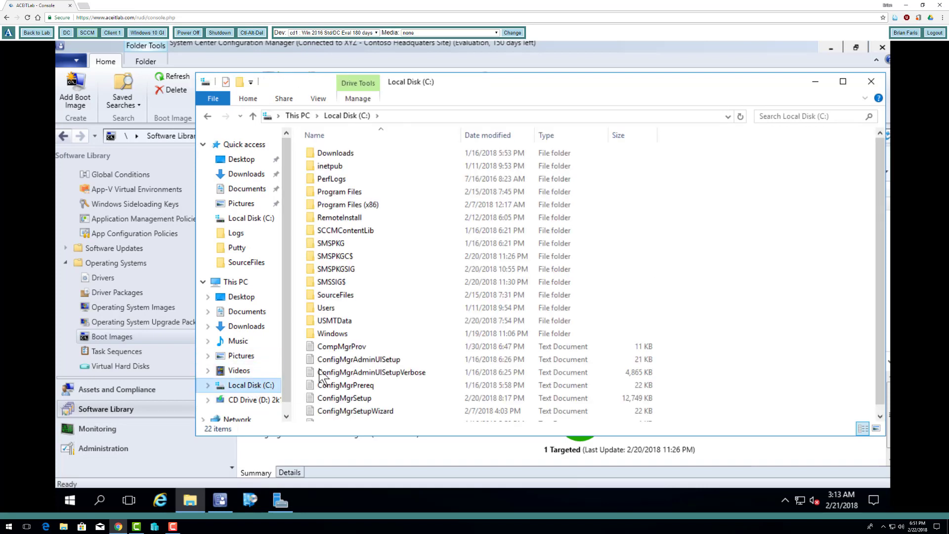
Create a folder named 'Windows Server 2016' in C:\SourceFiles and open it
double_click(340, 295)
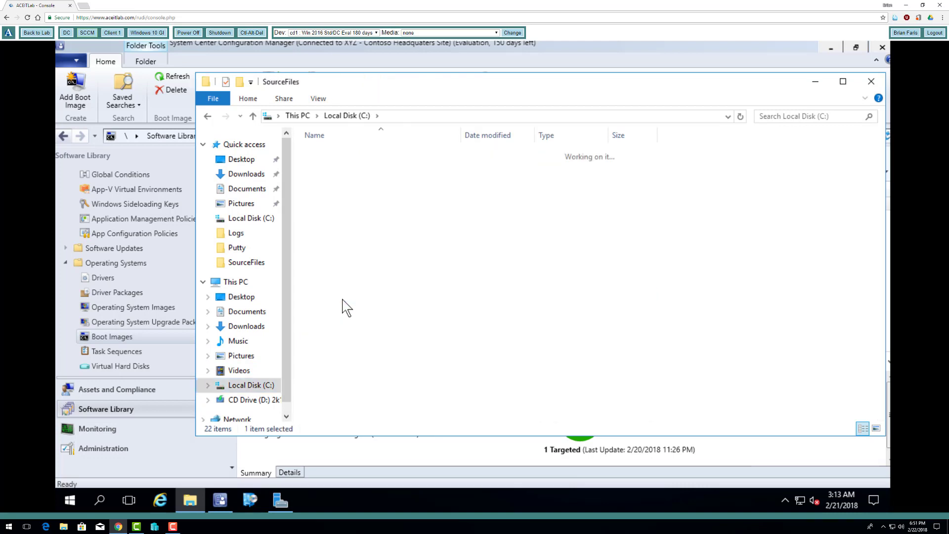
right_click(345, 261)
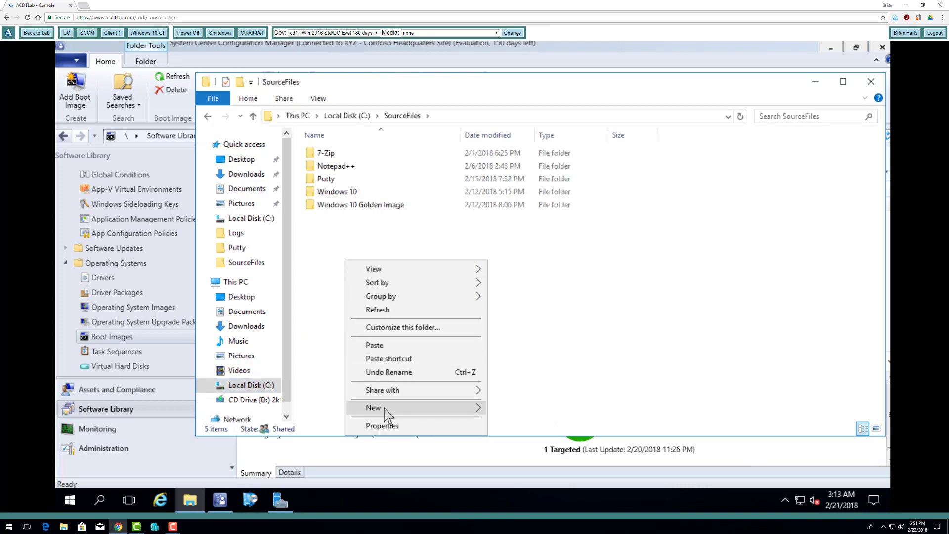
mouse_move(387, 410)
click(554, 411)
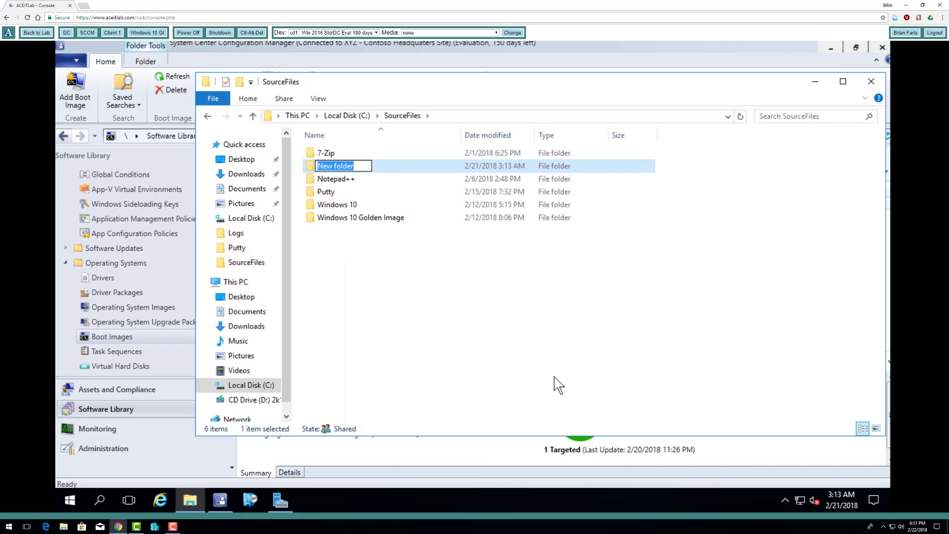
text(Windows Serve)
key(BackSpace)
key(BackSpace)
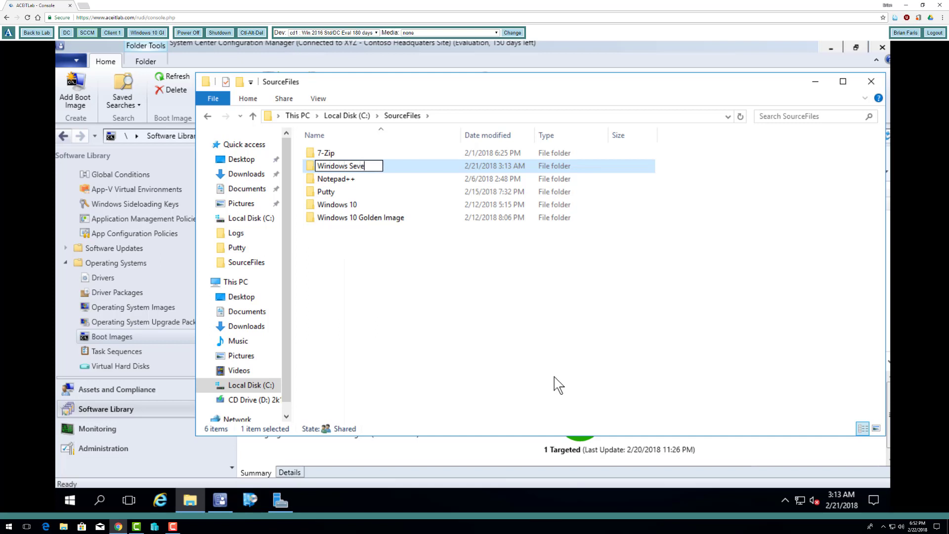
text(ver 2016)
key(Return)
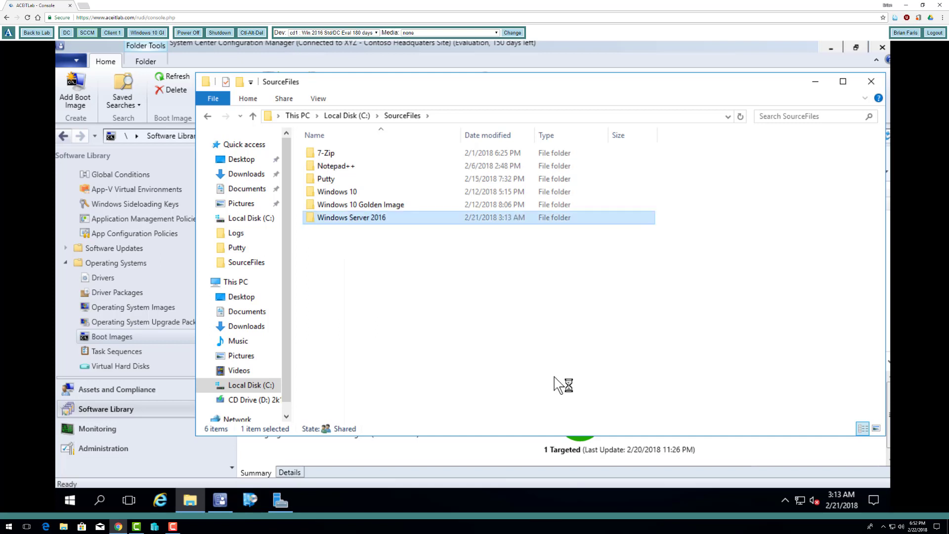
key(Return)
Paste the copied CD contents into the Windows Server 2016 folder and show detailed copy progress
right_click(410, 293)
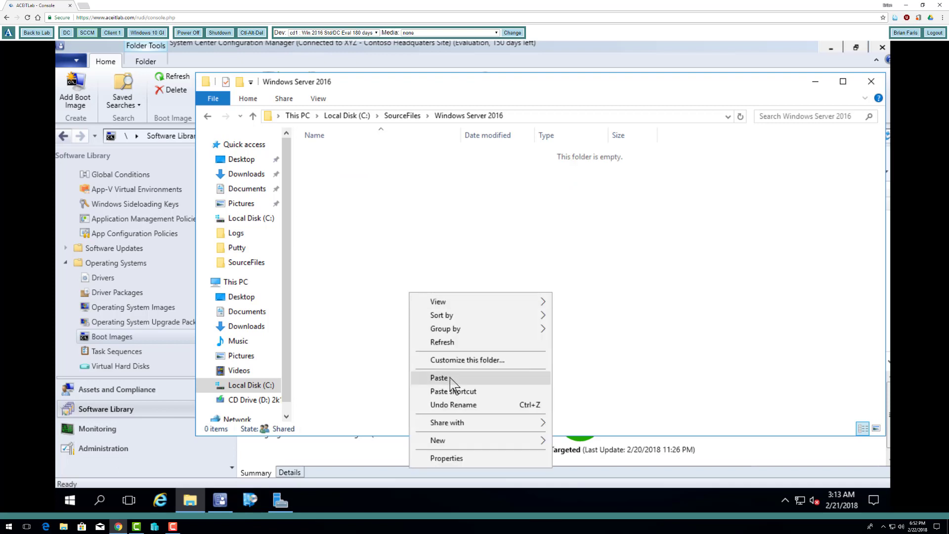
click(514, 403)
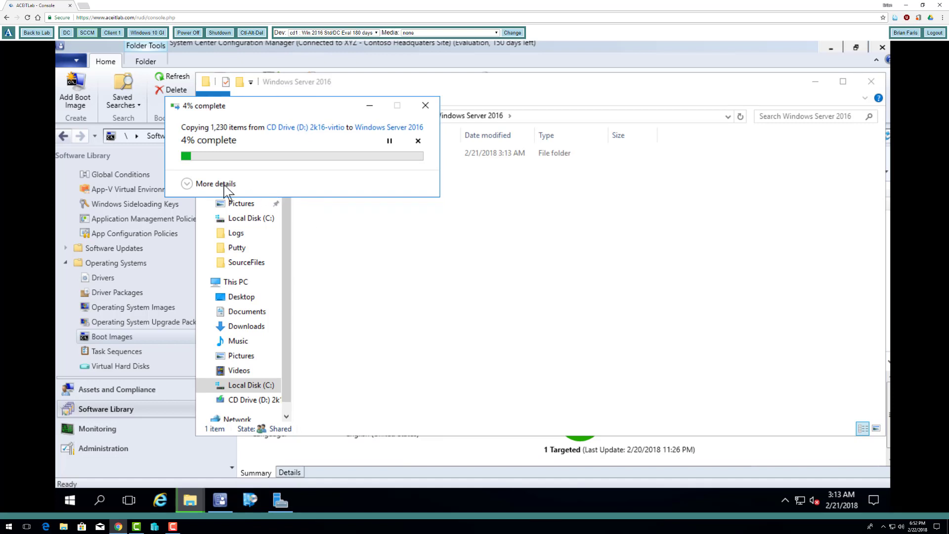
click(188, 183)
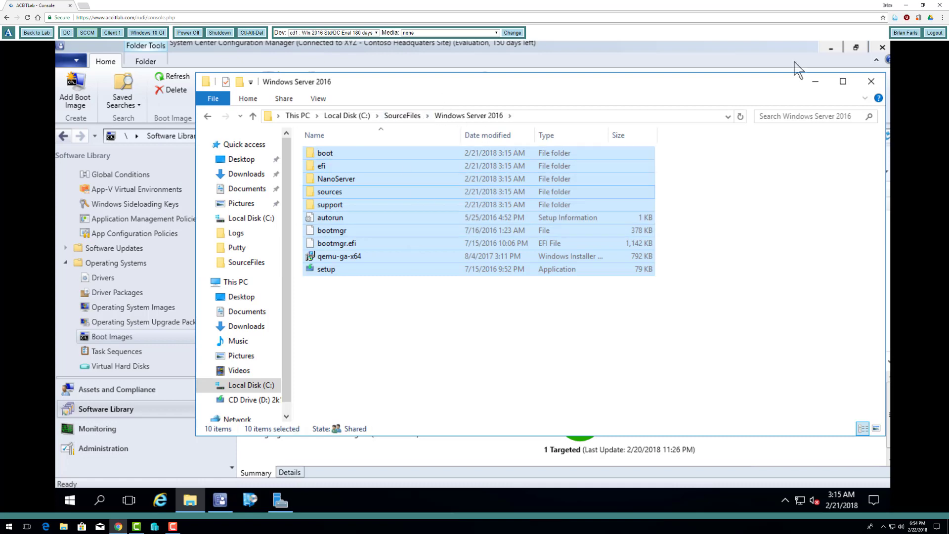
Close File Explorer and start adding a new image under Operating System Images
click(866, 87)
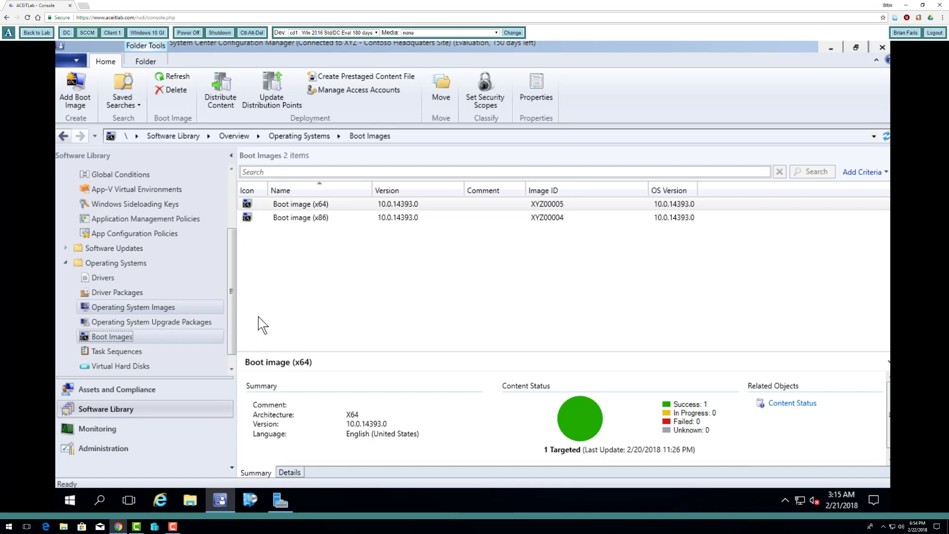
click(213, 311)
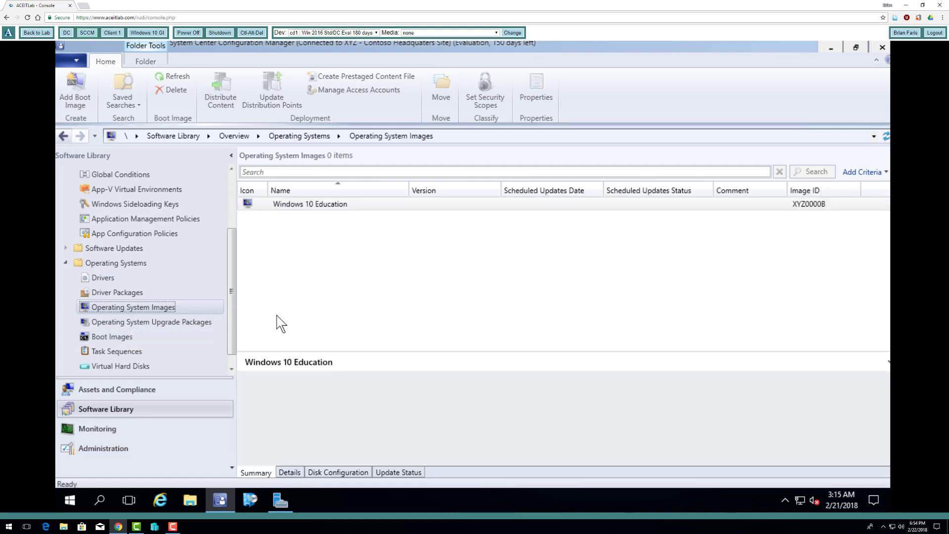
right_click(190, 309)
click(230, 318)
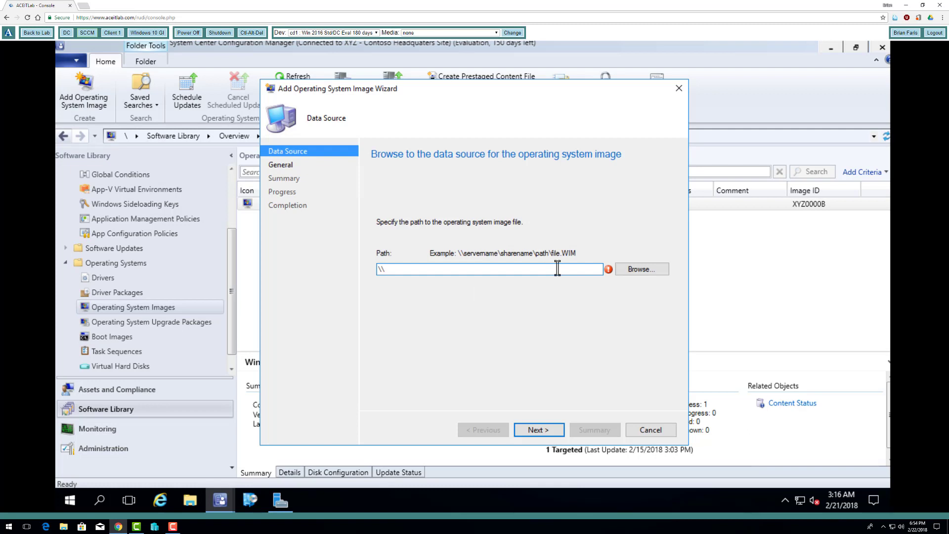
Enter \\sccm\SourceFiles\Windows Server 2016\sources\install.wim as the image path and continue
text(sou)
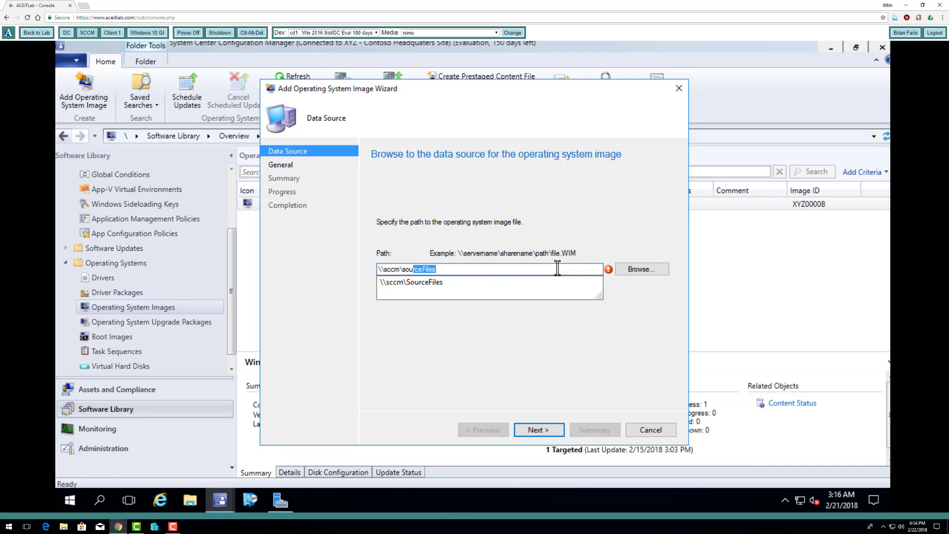
key(End)
key(BackSpace)
text(\)
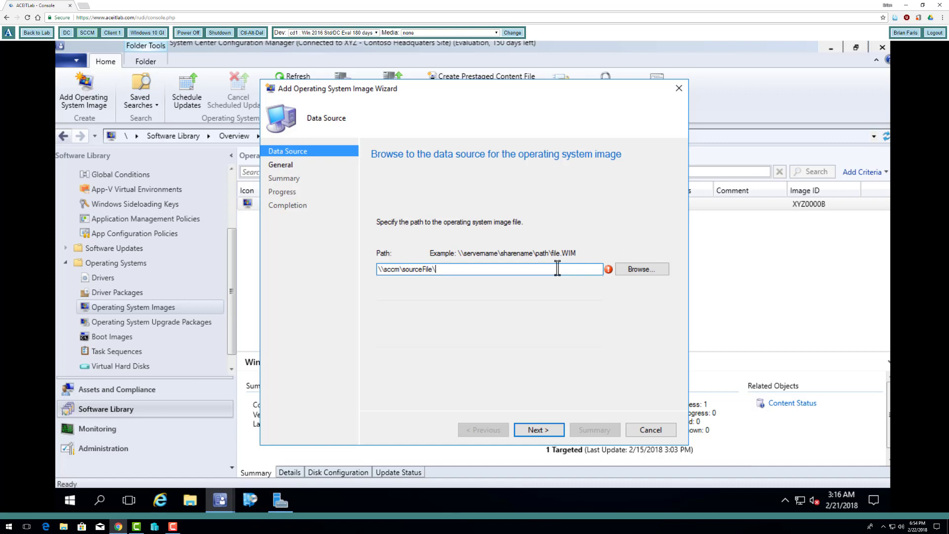
key(Tab)
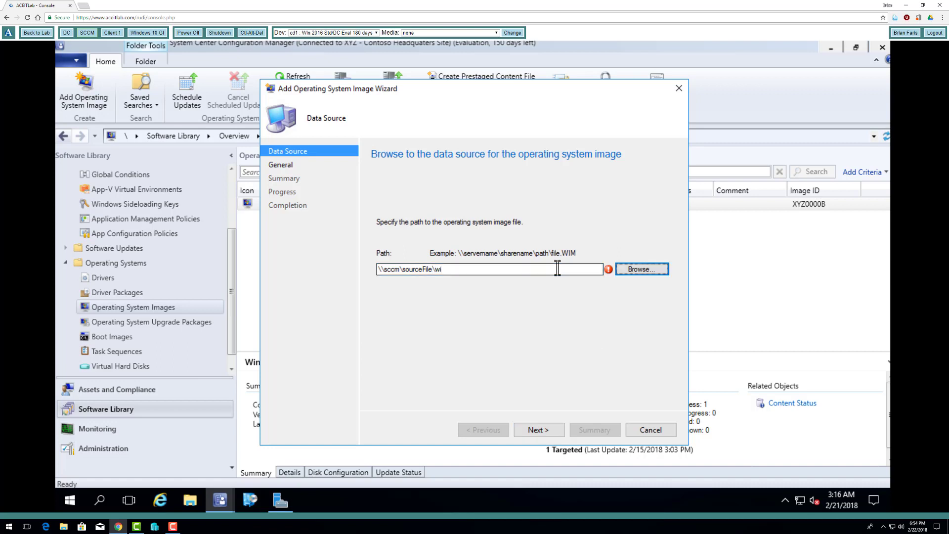
click(533, 271)
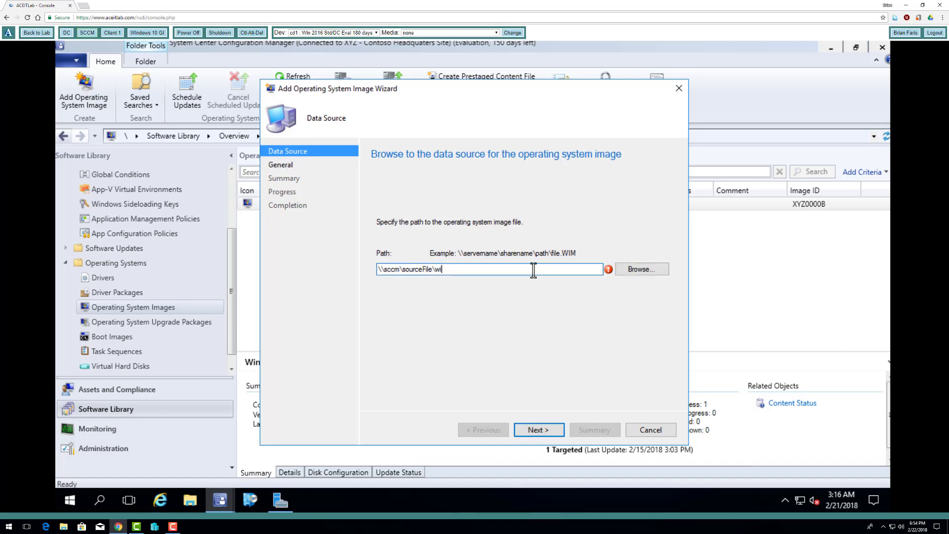
key(BackSpace)
key(BackSpace)
key(BackSpace)
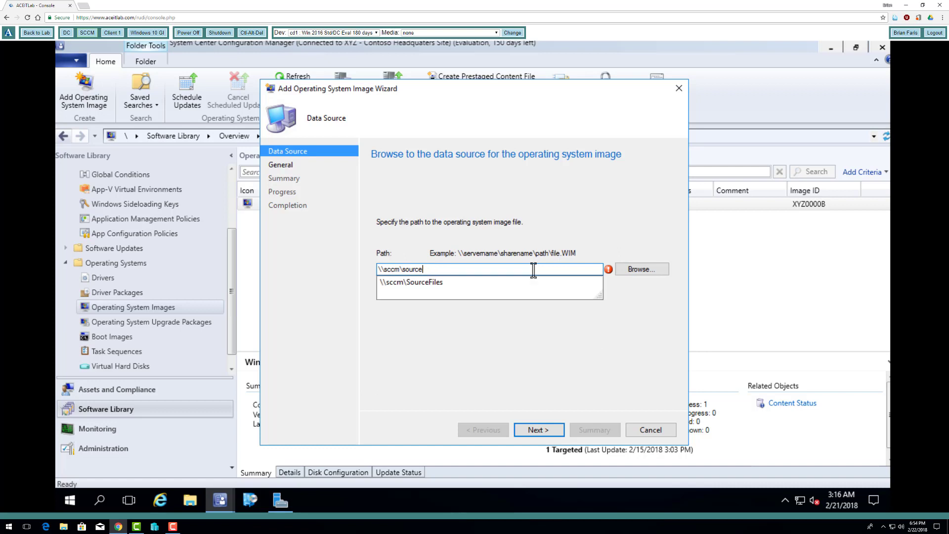
key(Down)
text(\)
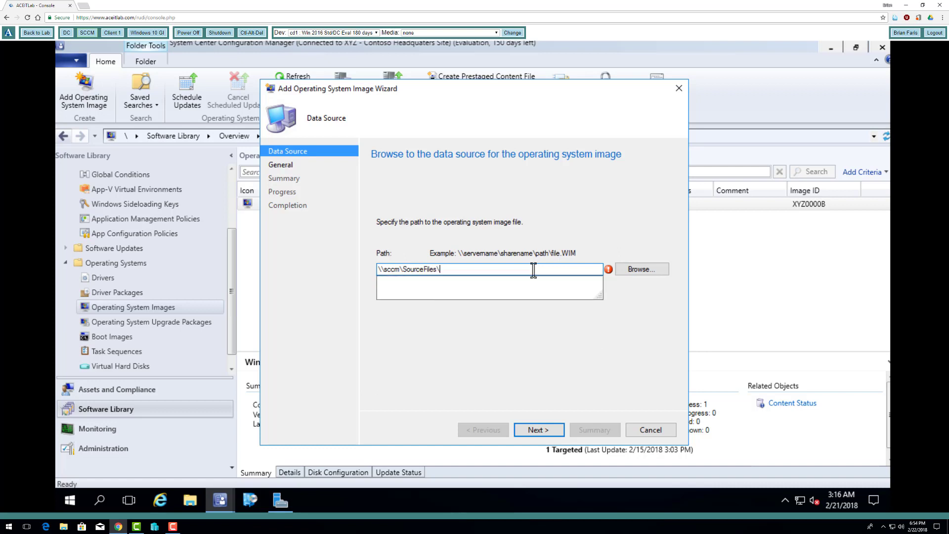
key(Down)
key(Down)
key(Down)
key(Down)
key(Down)
key(Down)
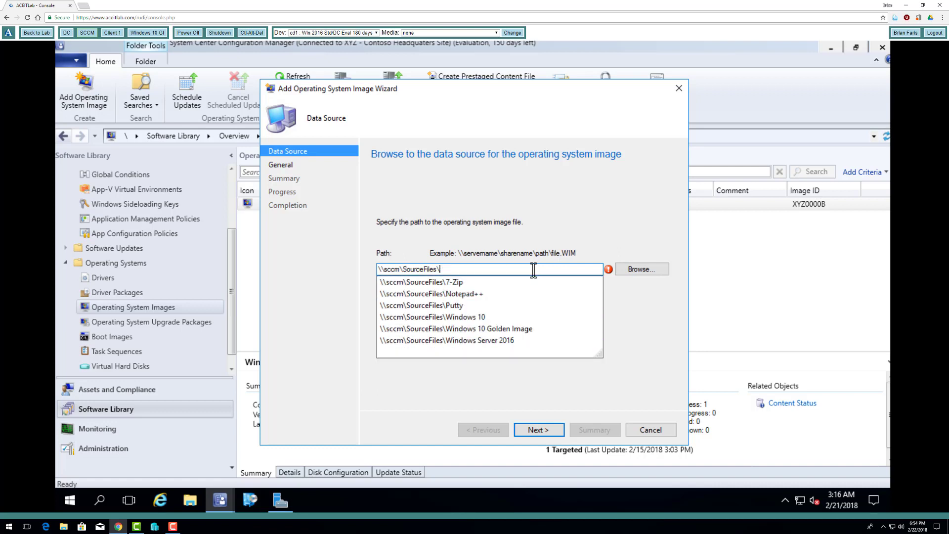
text(\)
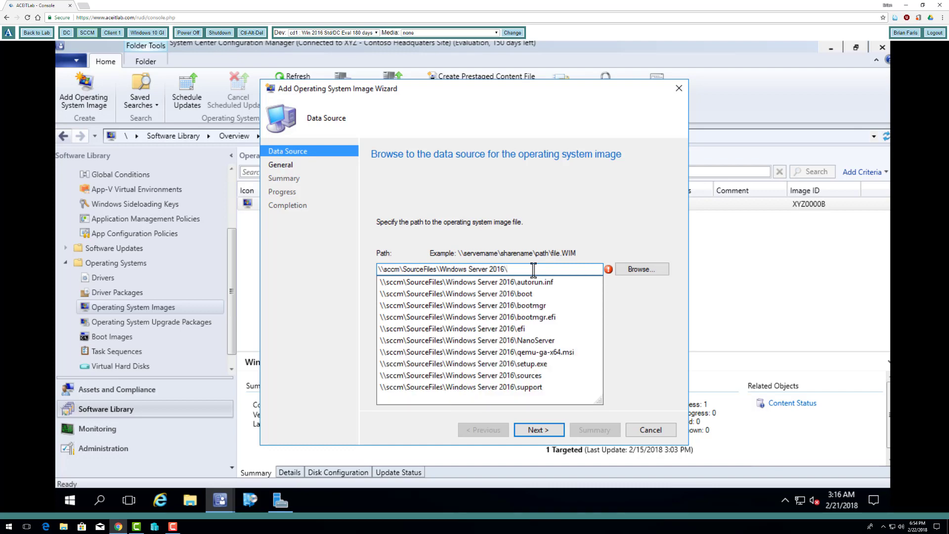
key(Down)
key(Down)
key(Down)
key(Down)
key(Down)
key(Down)
key(Down)
key(Down)
key(Down)
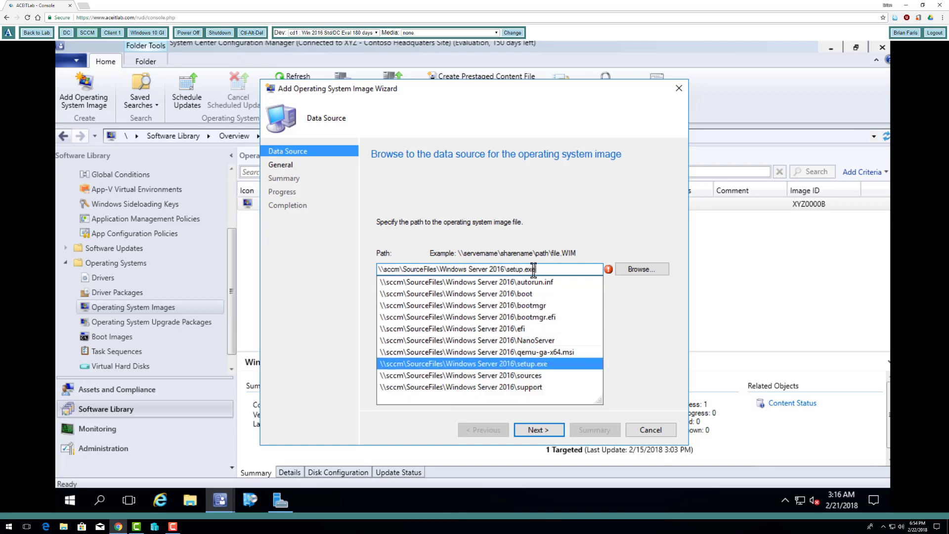
text(\install)
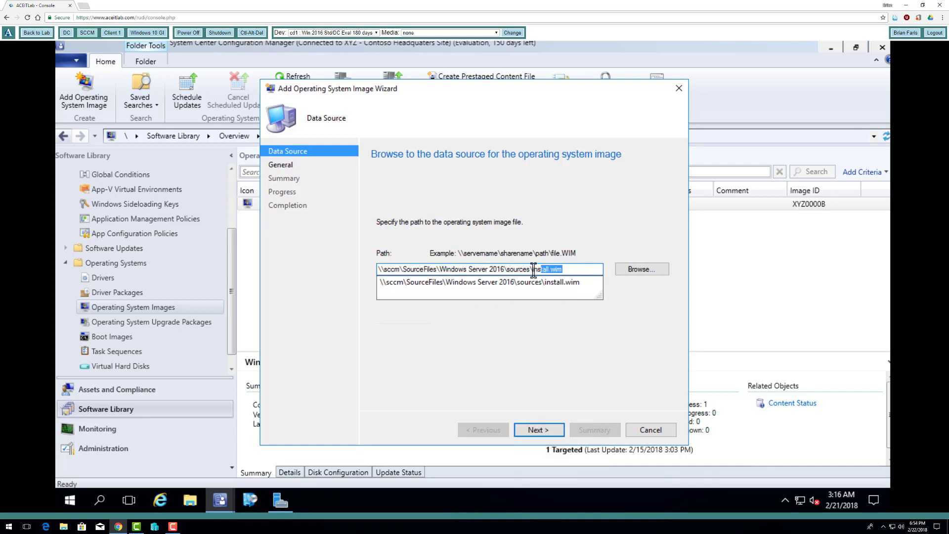
key(Down)
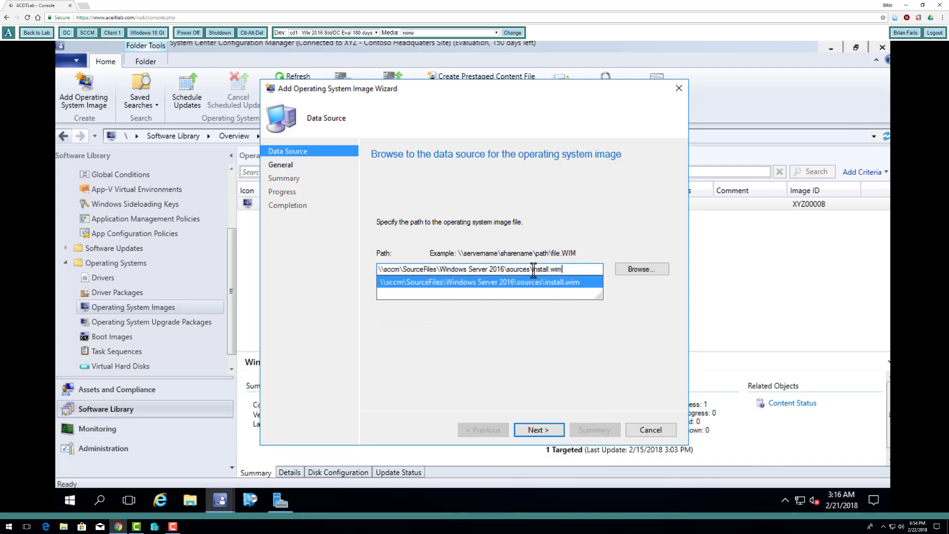
key(Return)
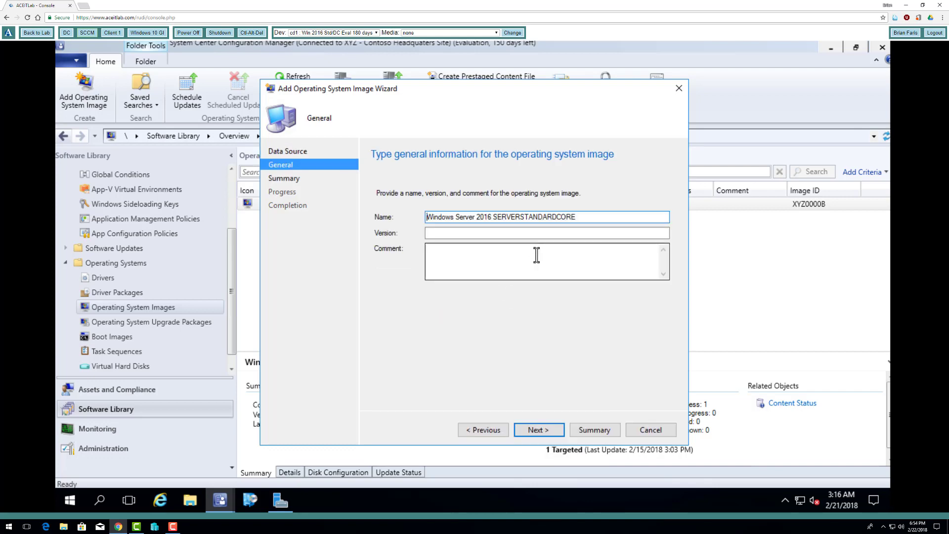
Trim SERVERSTANDARDCORE so the image is named 'Windows Server 2016', finish the wizard, select the image
drag(582, 217, 495, 217)
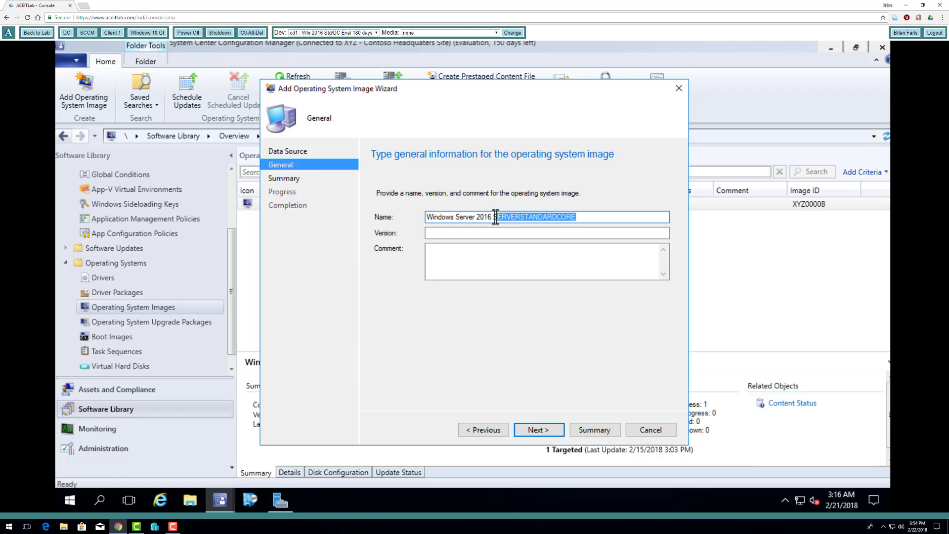
key(BackSpace)
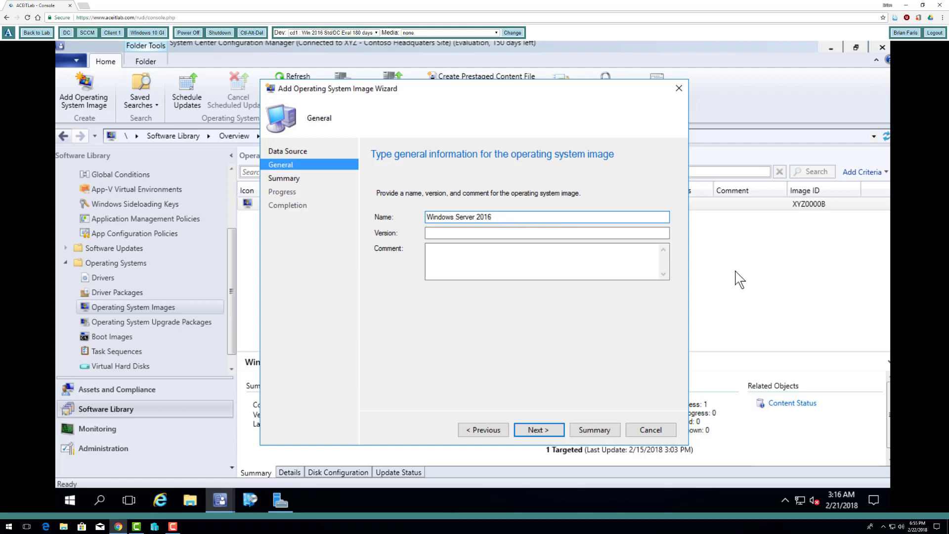
click(544, 432)
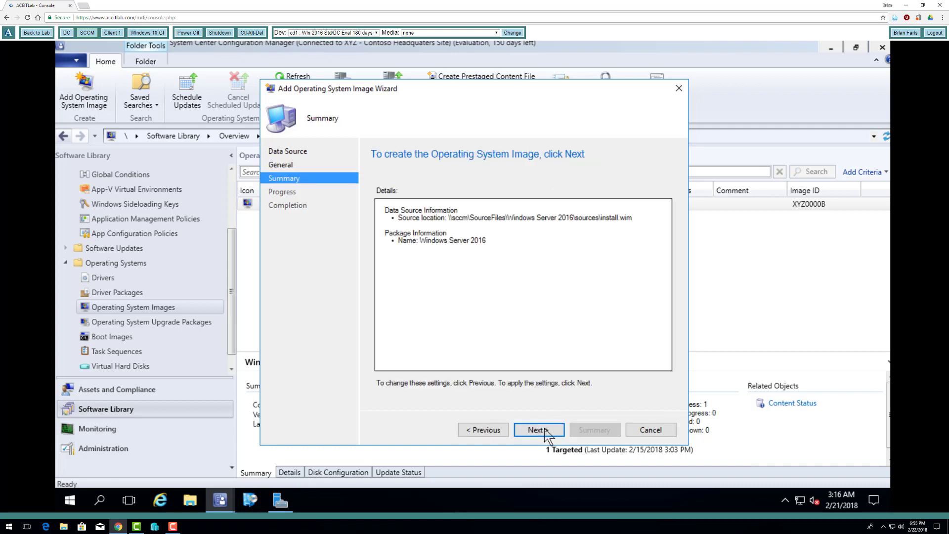
click(544, 430)
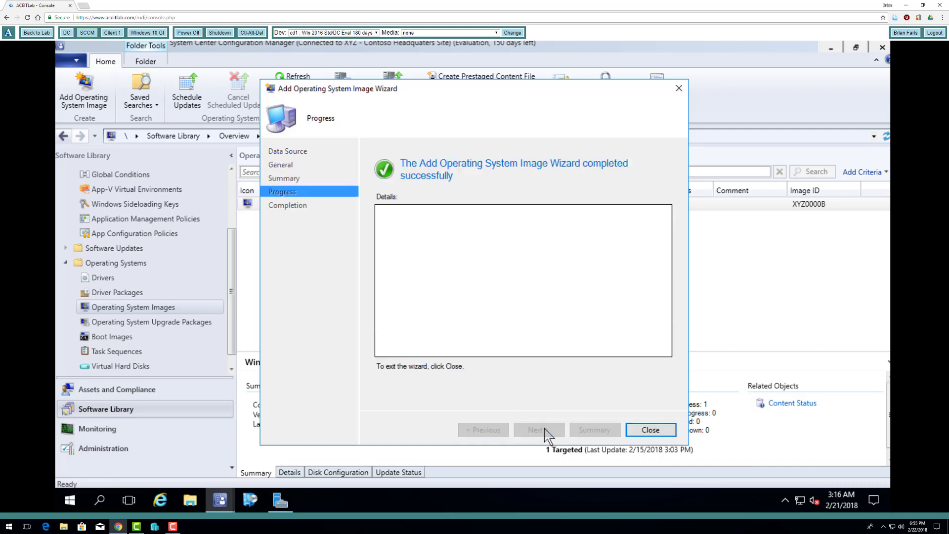
click(642, 431)
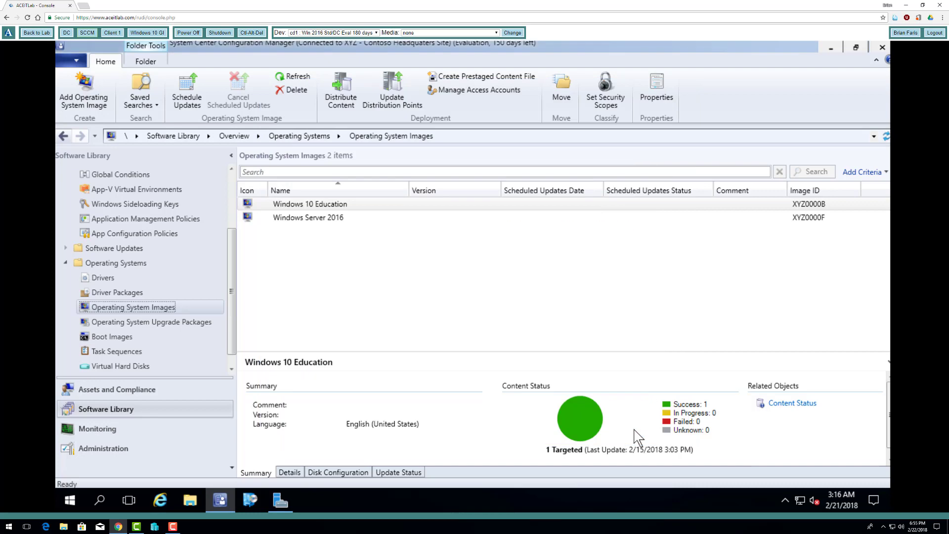
click(347, 218)
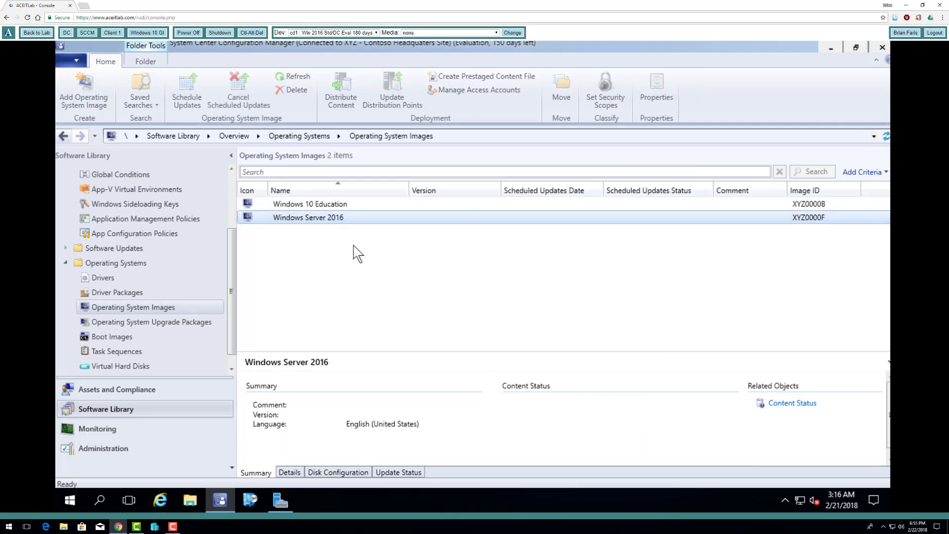
Run Distribute Content for the Windows Server 2016 image, adding distribution point SCCM.CONTOSO.COM
click(349, 103)
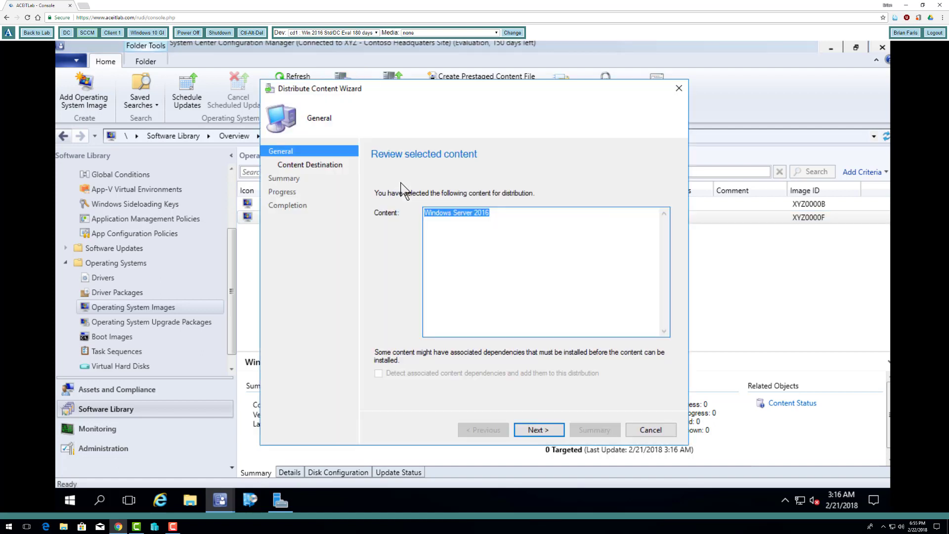
click(531, 429)
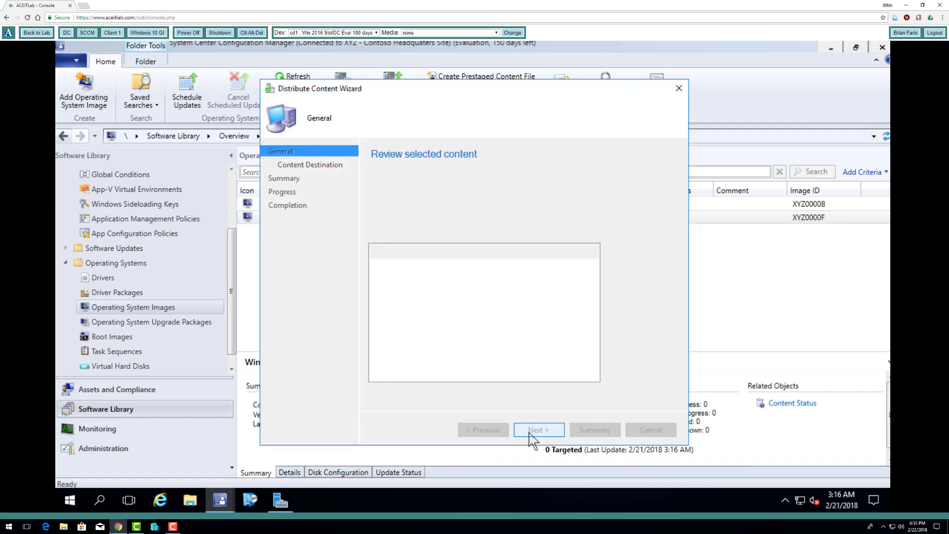
click(653, 244)
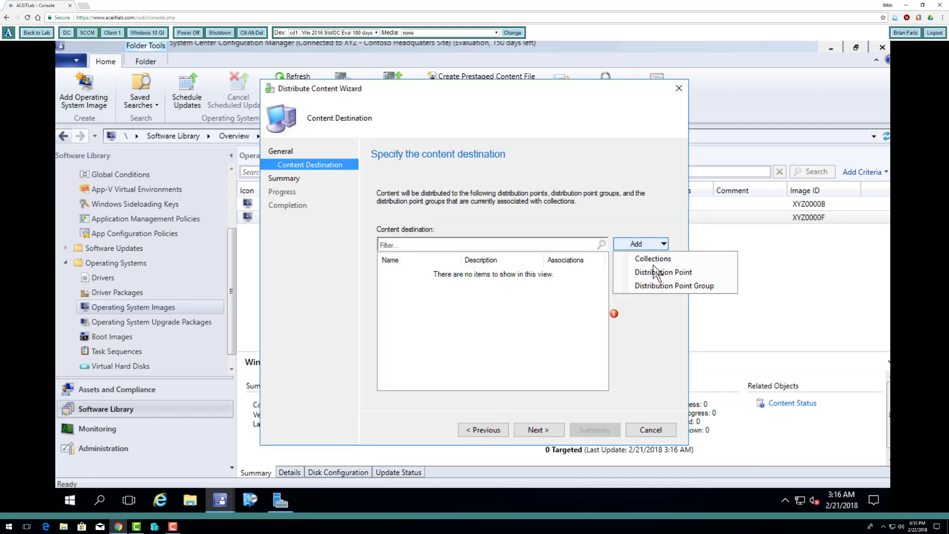
click(660, 272)
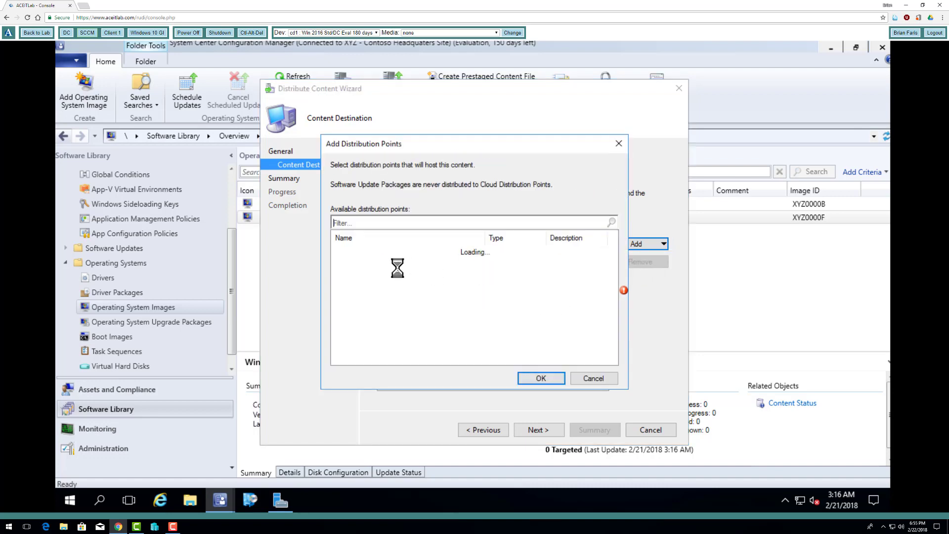
click(338, 251)
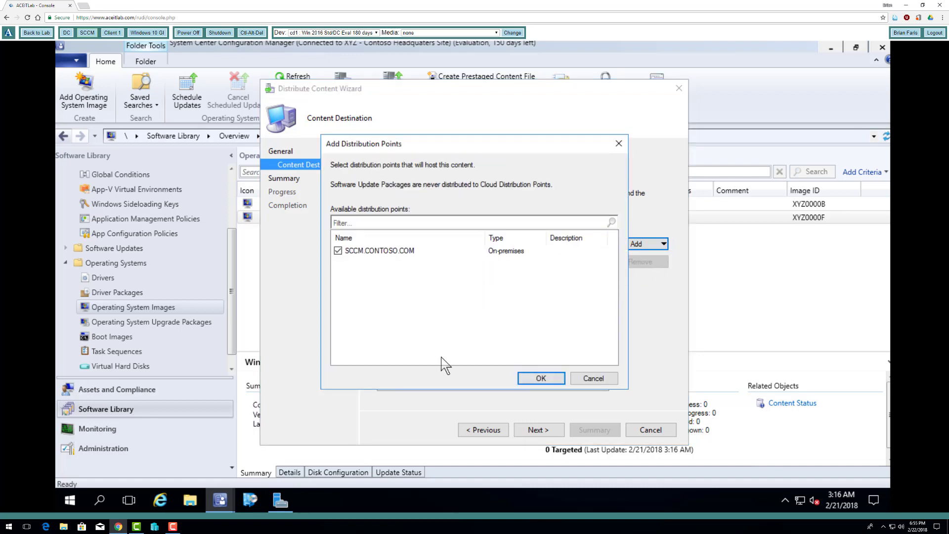
click(539, 378)
click(553, 431)
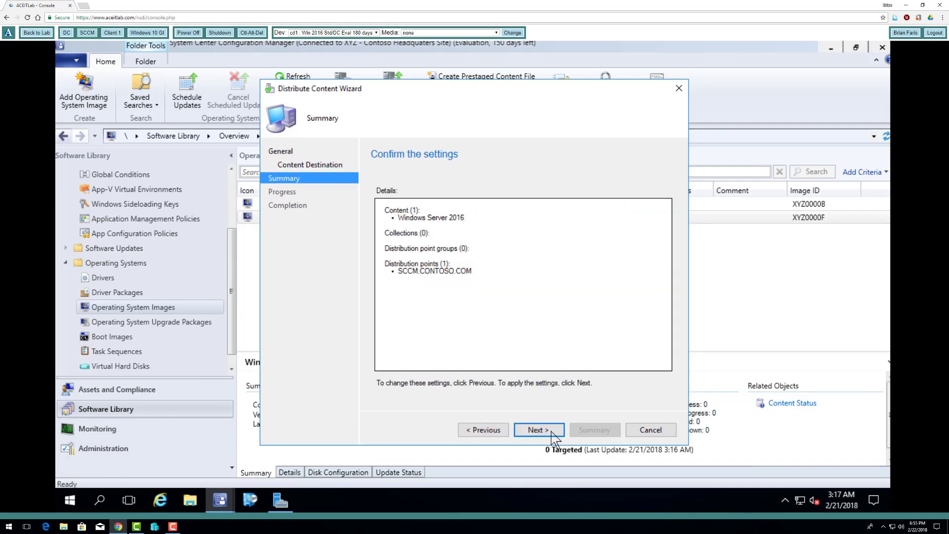
click(552, 432)
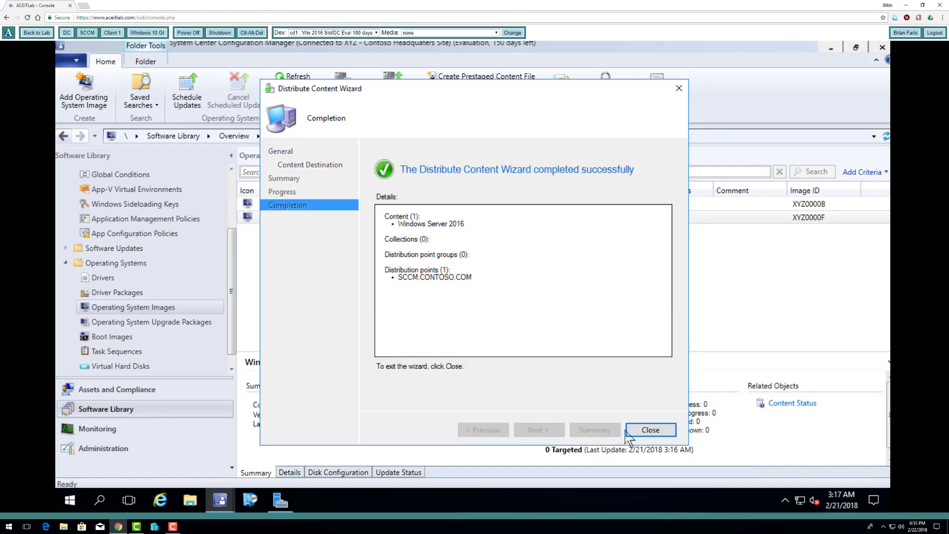
click(639, 432)
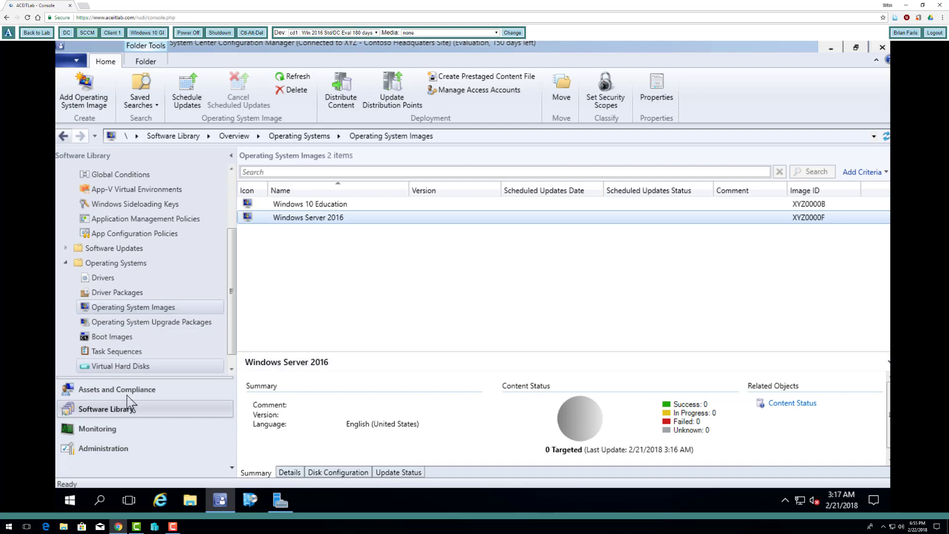
Open Windows 10 GI Deployment in the Task Sequence Editor, browse its Add menu, then cancel
click(126, 352)
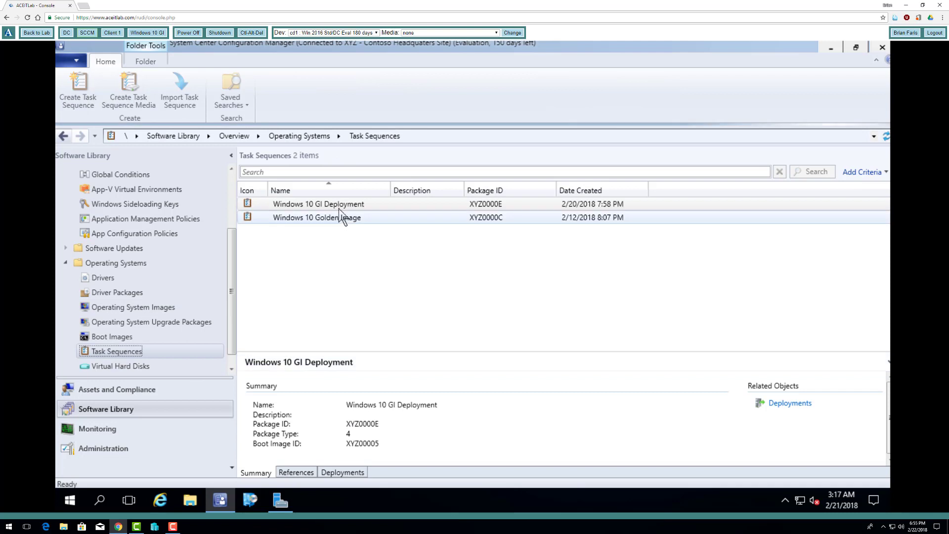
right_click(342, 207)
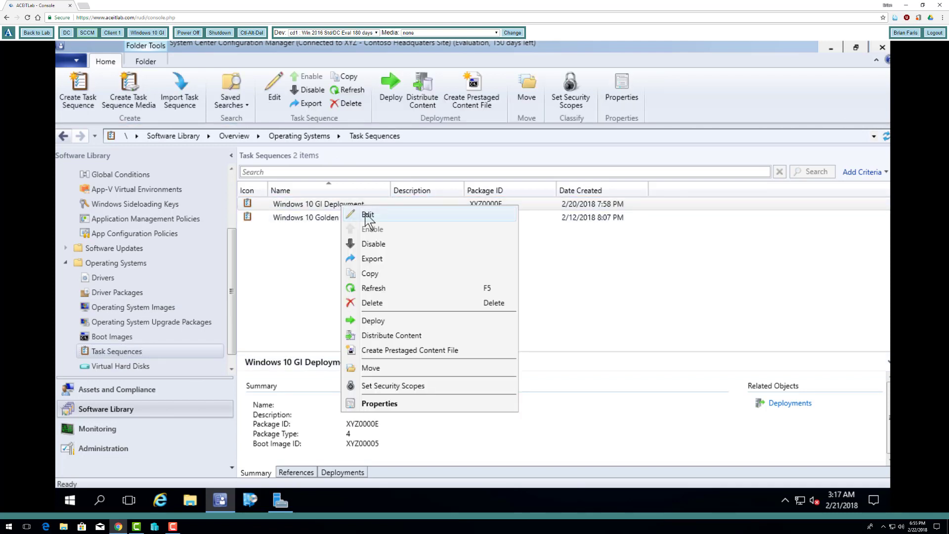
click(367, 216)
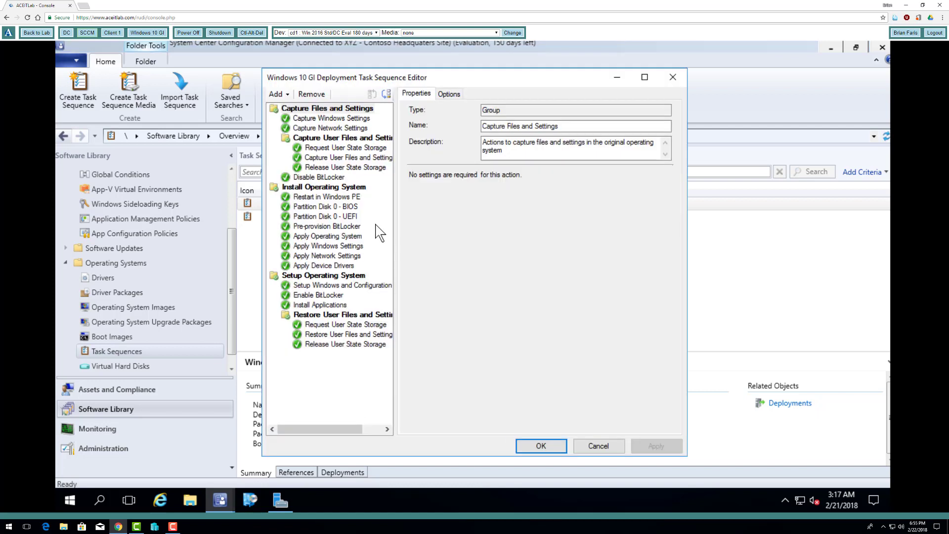
click(277, 94)
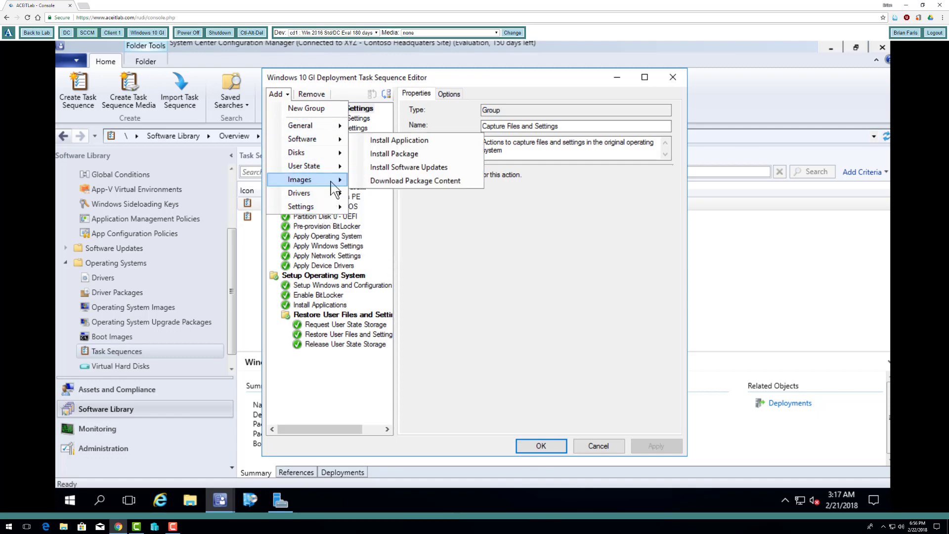
click(604, 448)
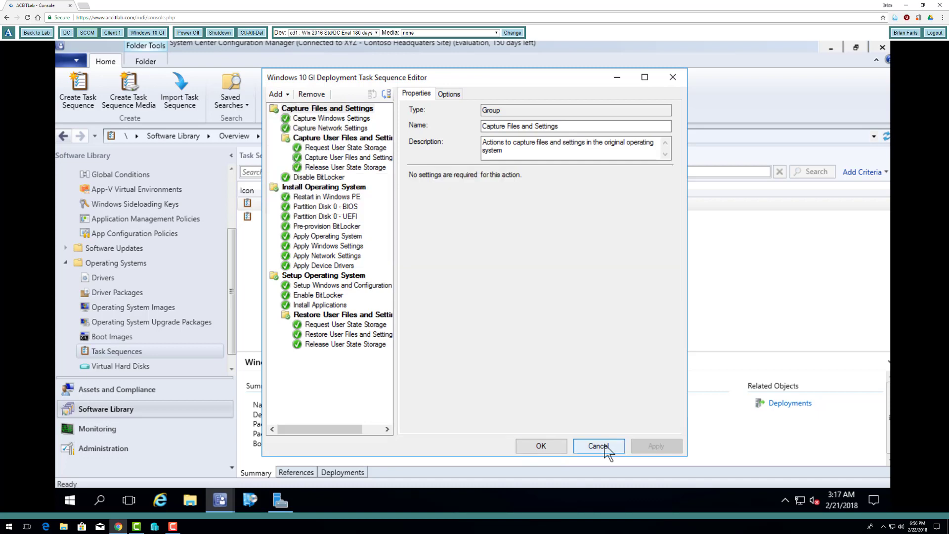
click(604, 448)
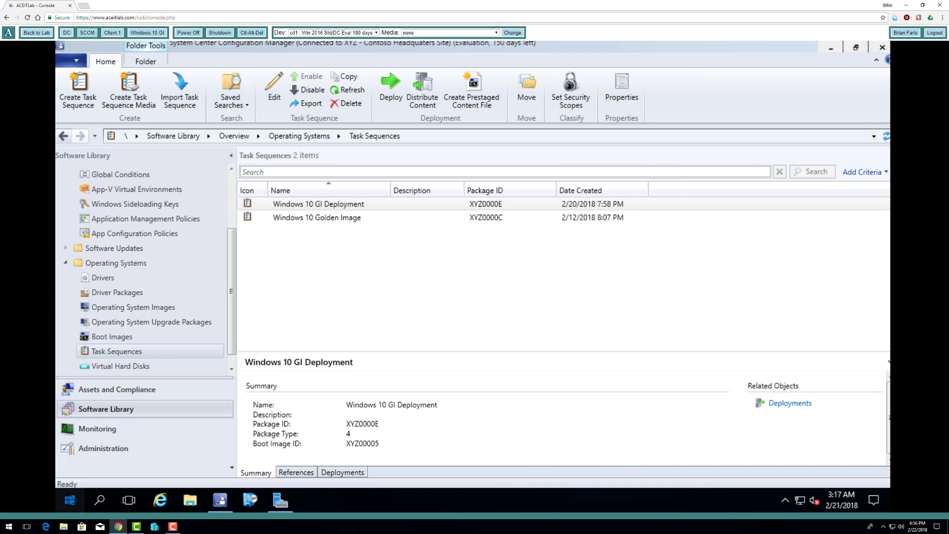
Run Configure ConfigMgr Integration from the Microsoft Deployment Toolkit apps and install the extensions for site XYZ
click(70, 500)
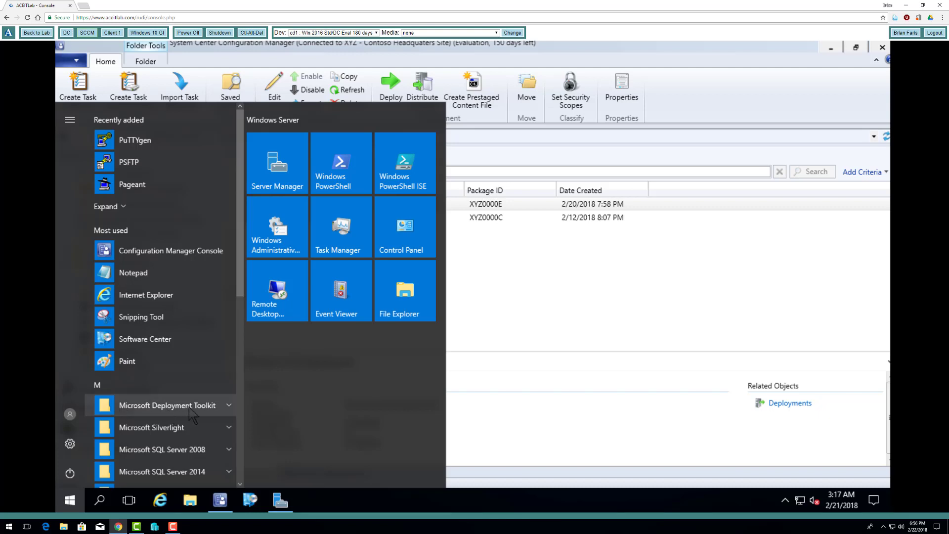
click(189, 406)
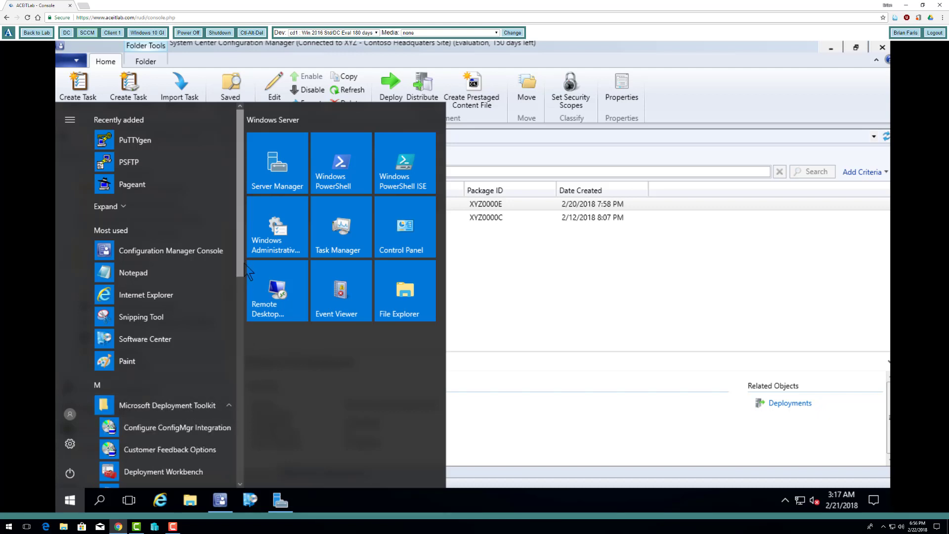
scroll(237, 310, down, 3)
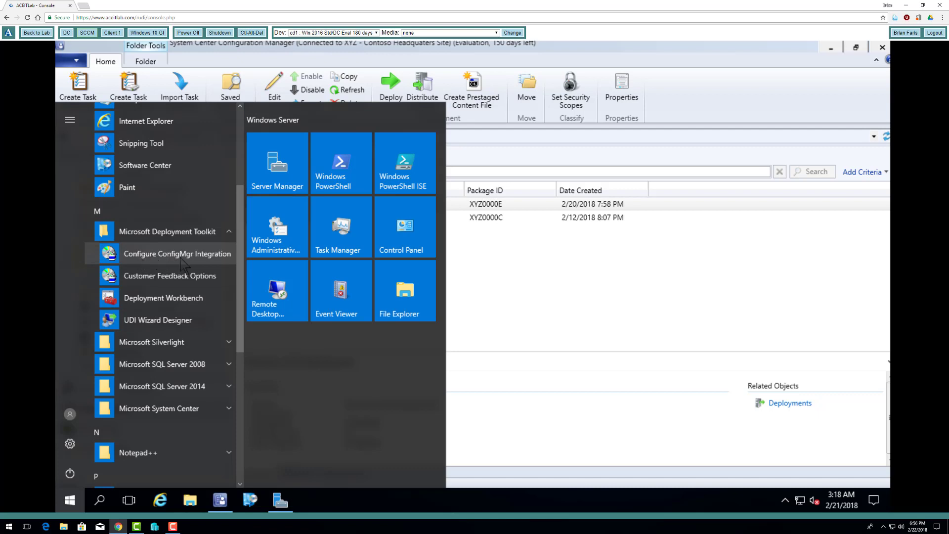
click(222, 260)
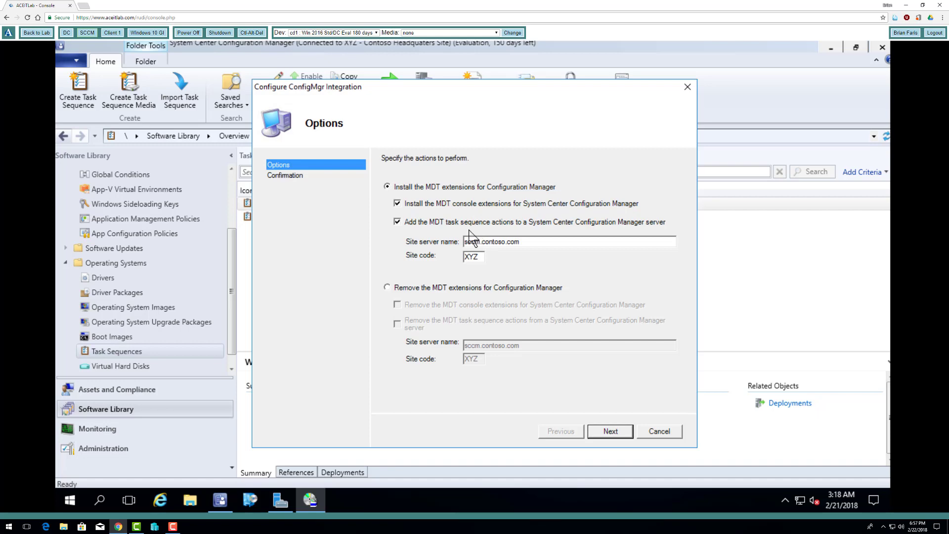
key(Return)
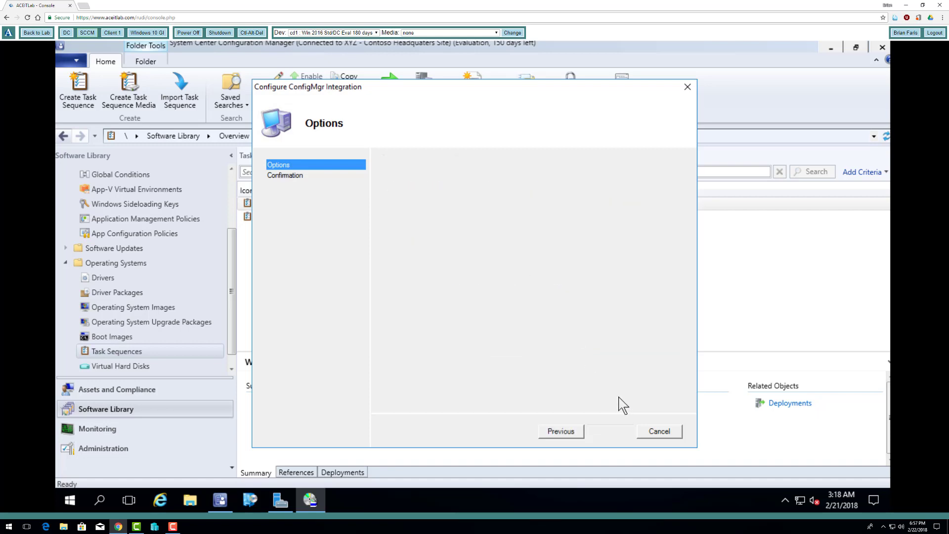
click(608, 431)
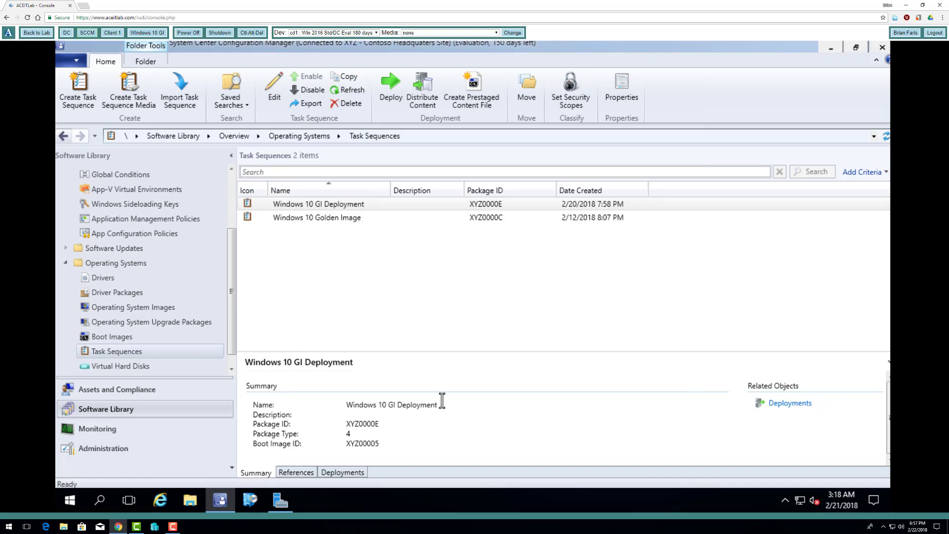
Open the Windows 10 GI Deployment task sequence in the editor
click(310, 208)
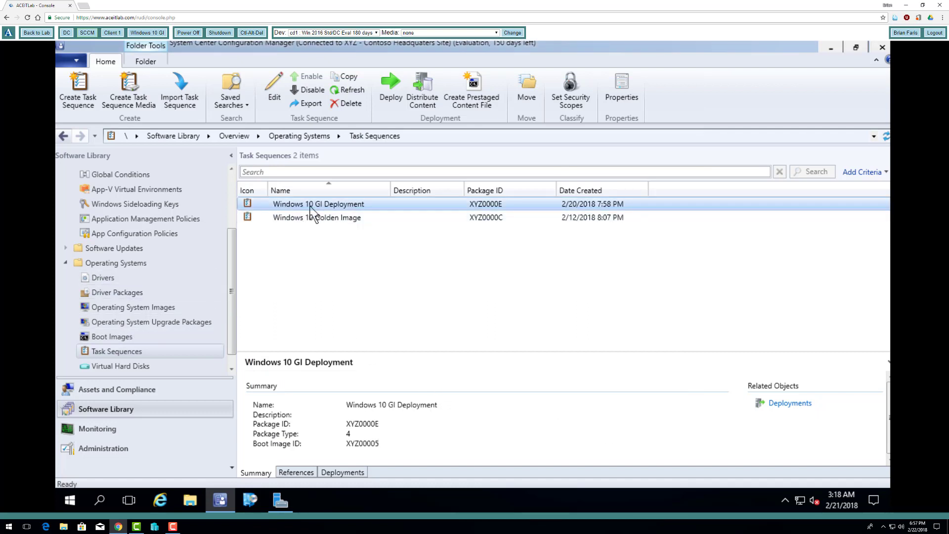
right_click(310, 209)
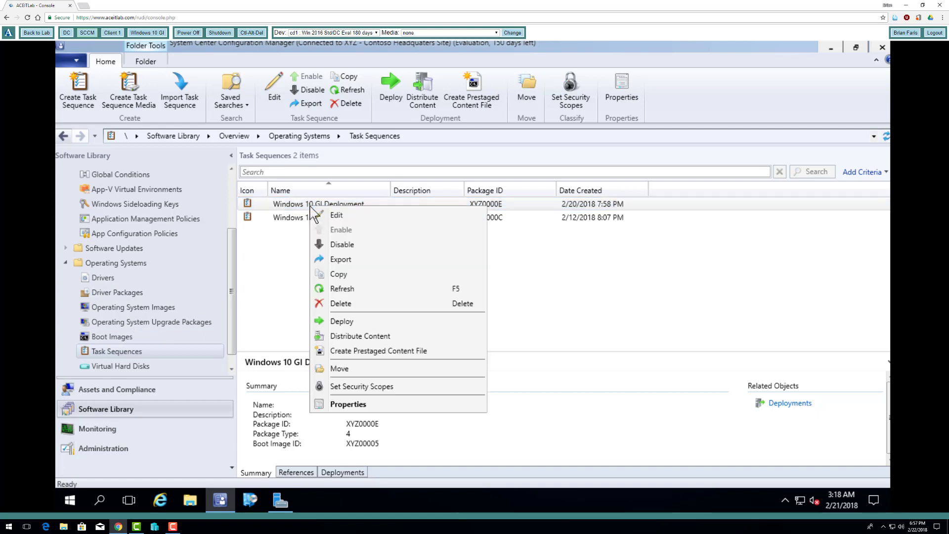
click(336, 218)
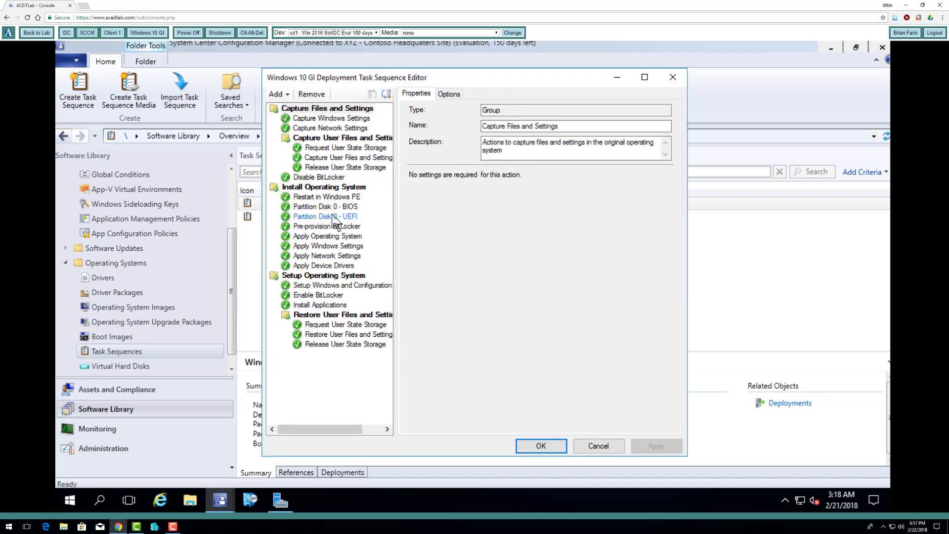
Glance at the addable step types, close the editor and select the Task Sequences node
click(277, 95)
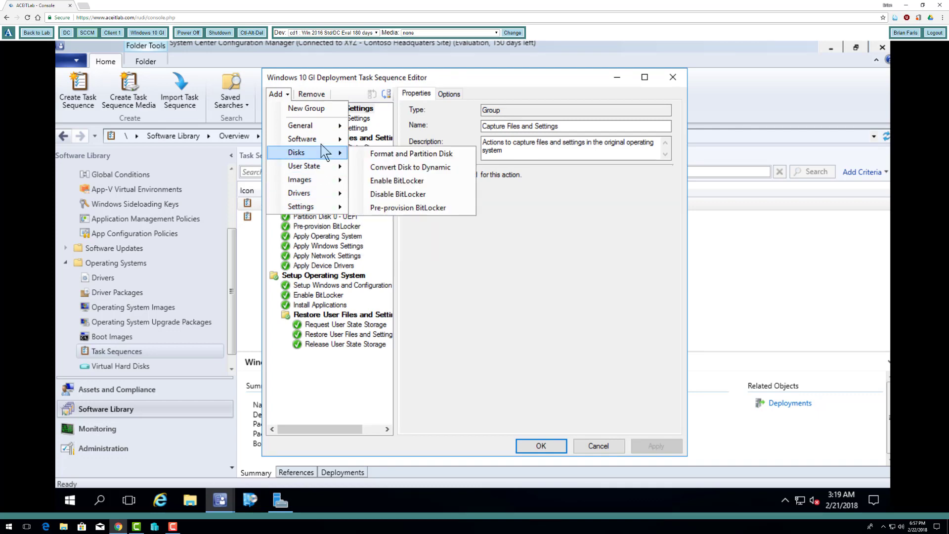
mouse_move(321, 127)
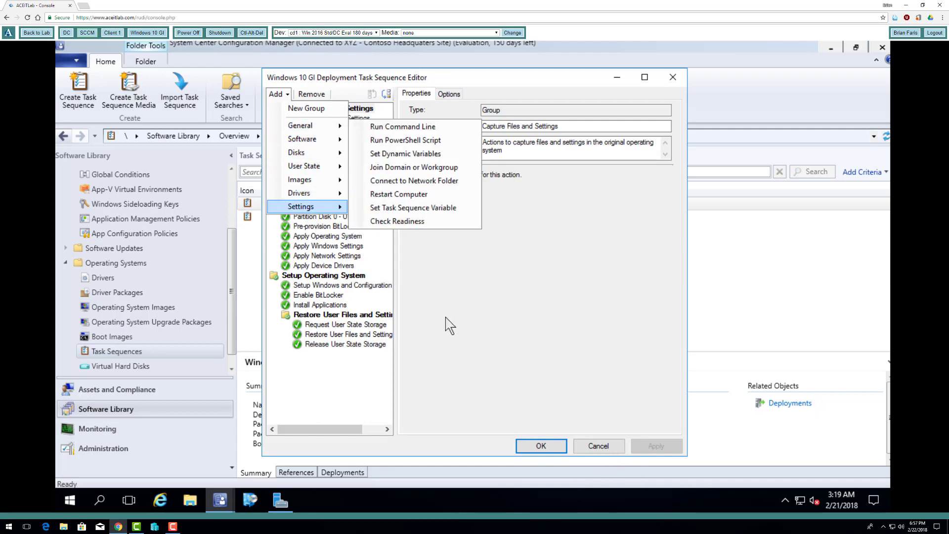
click(604, 449)
click(612, 451)
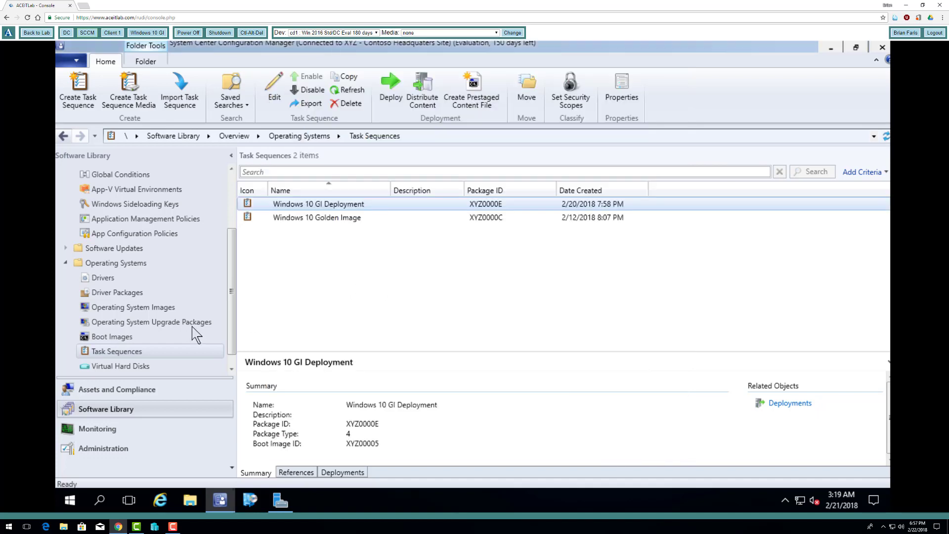
click(130, 353)
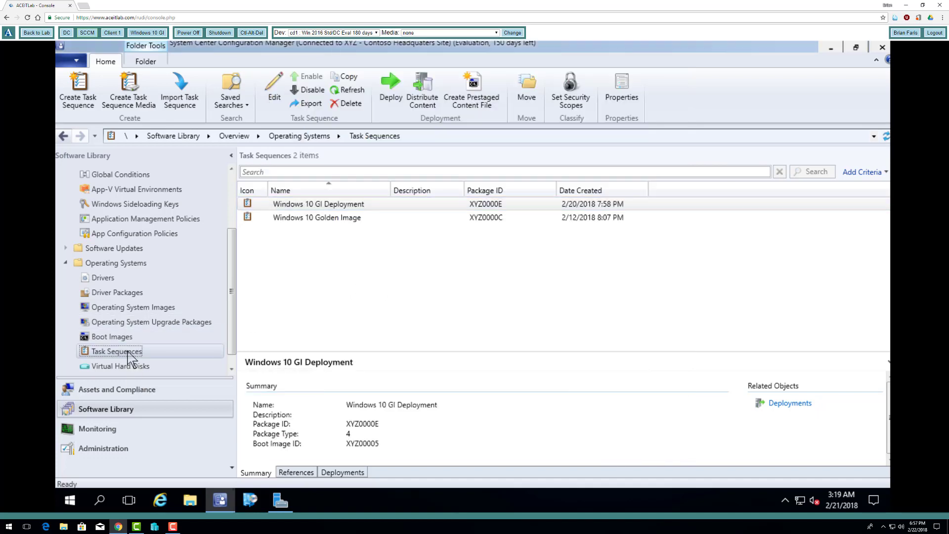
Create an image-package task sequence named 'Windows Server 2016 with DFS' using the x64 boot image
right_click(130, 353)
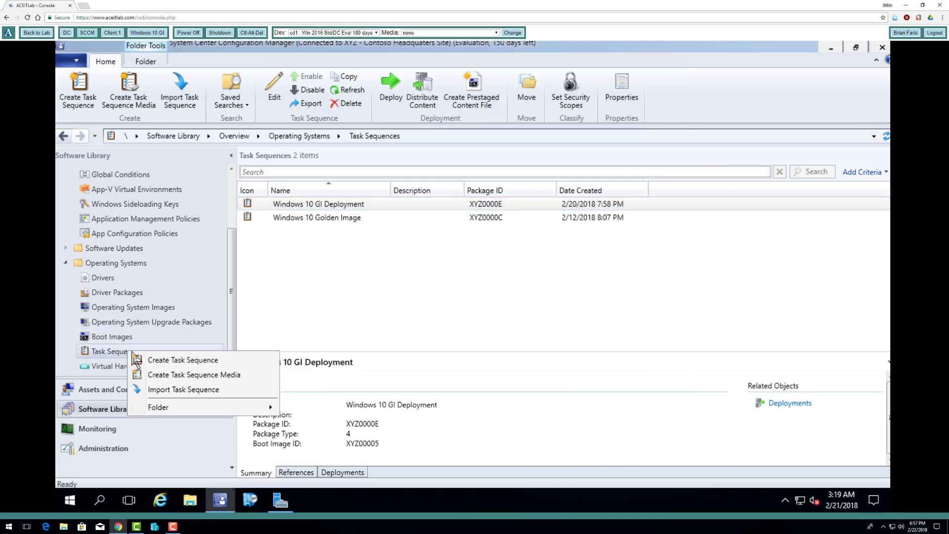
click(184, 360)
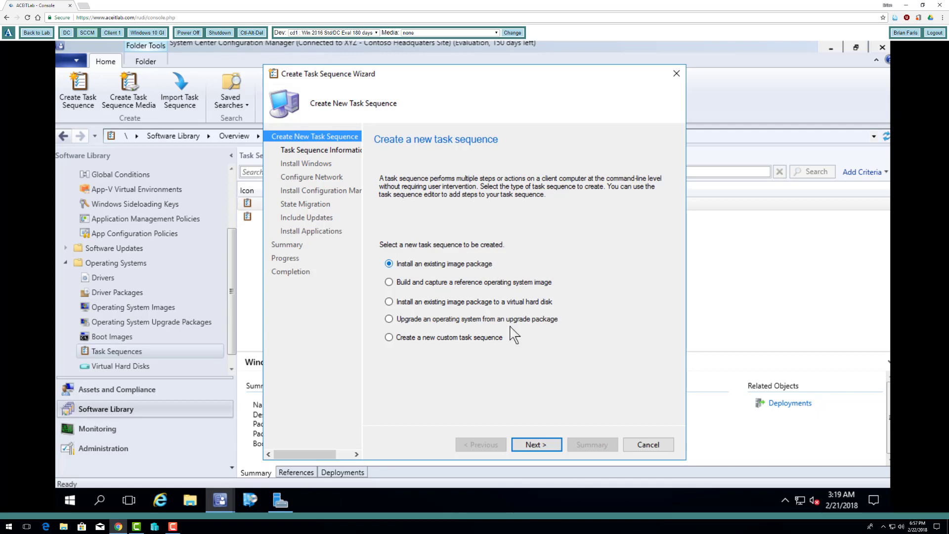
click(536, 448)
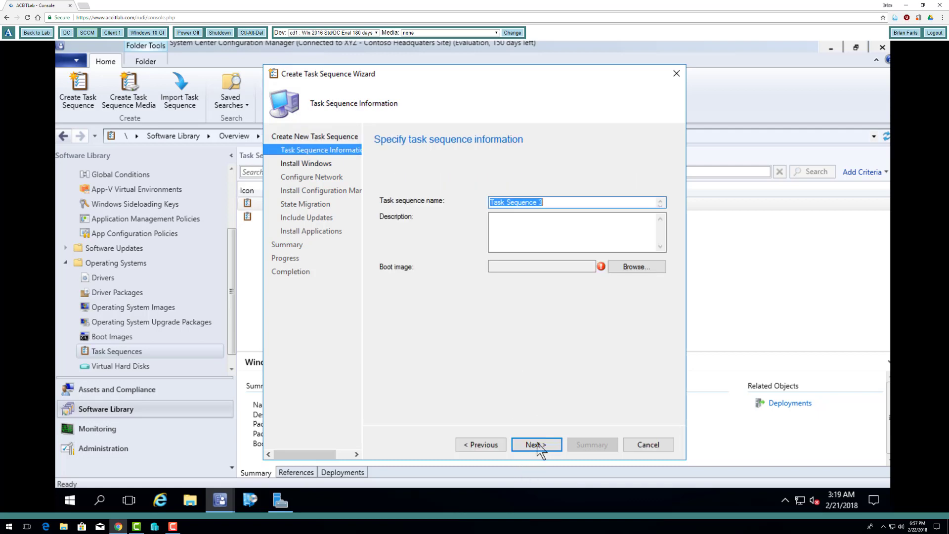
text(Windows Server 2016 with DFS)
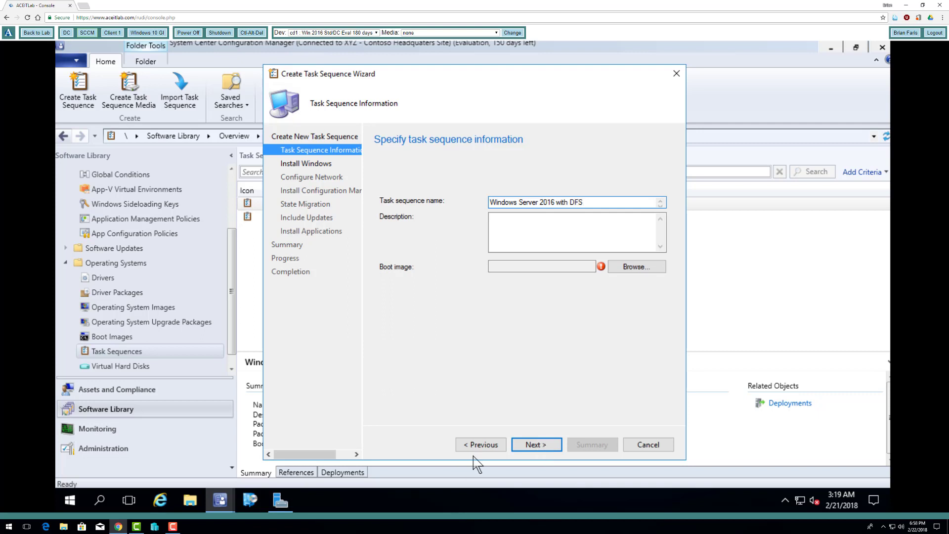
drag(586, 203, 562, 203)
click(590, 203)
drag(590, 203, 564, 203)
click(532, 203)
click(635, 267)
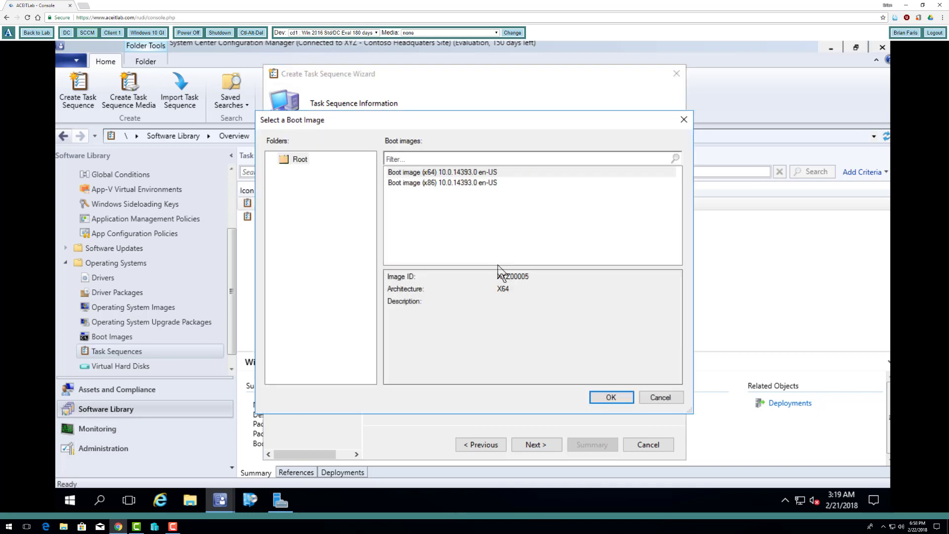
click(601, 398)
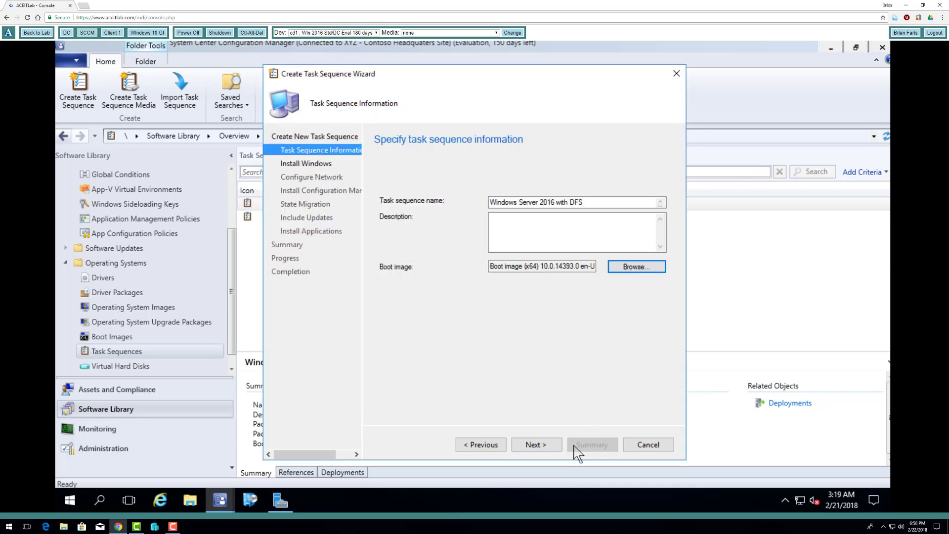
click(553, 448)
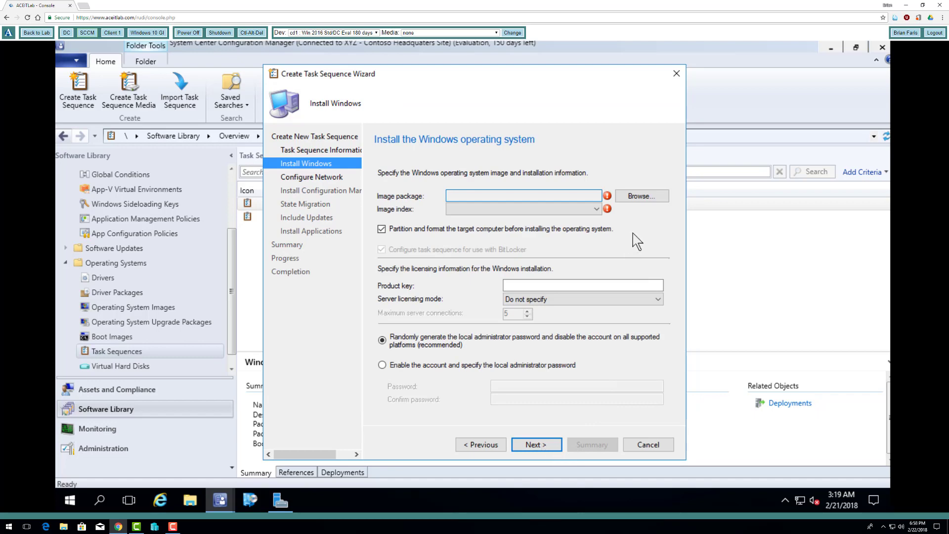
Use the Windows Server 2016 en-US image with image index 2 SERVERSTANDARD
click(645, 199)
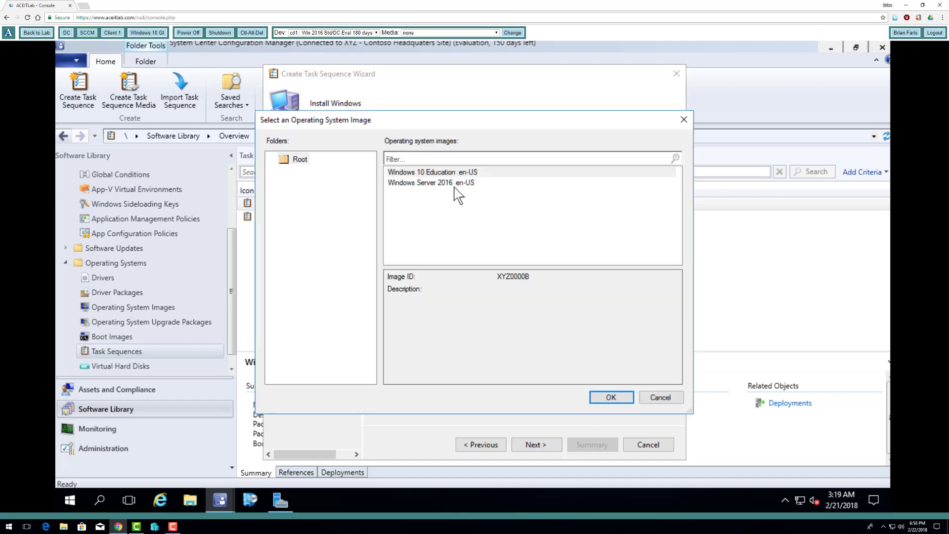
click(452, 185)
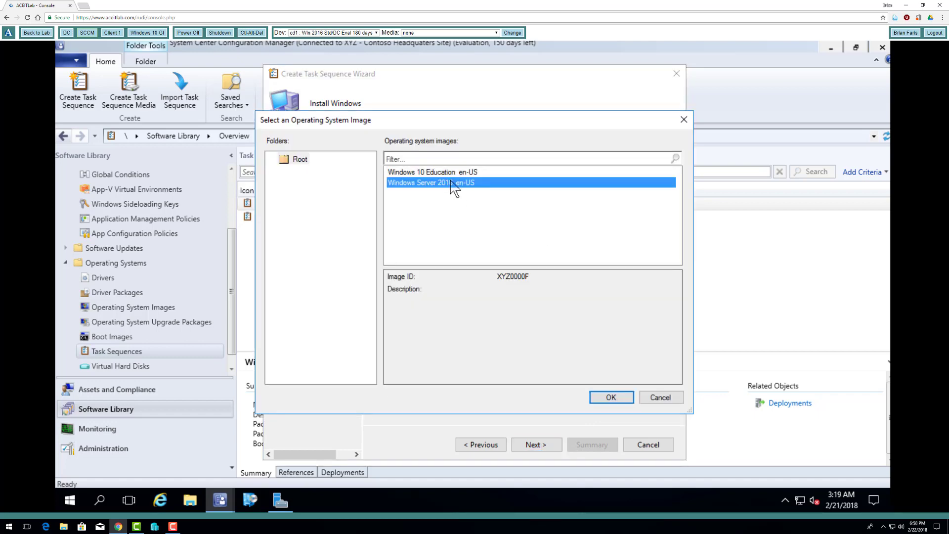
click(600, 394)
click(599, 209)
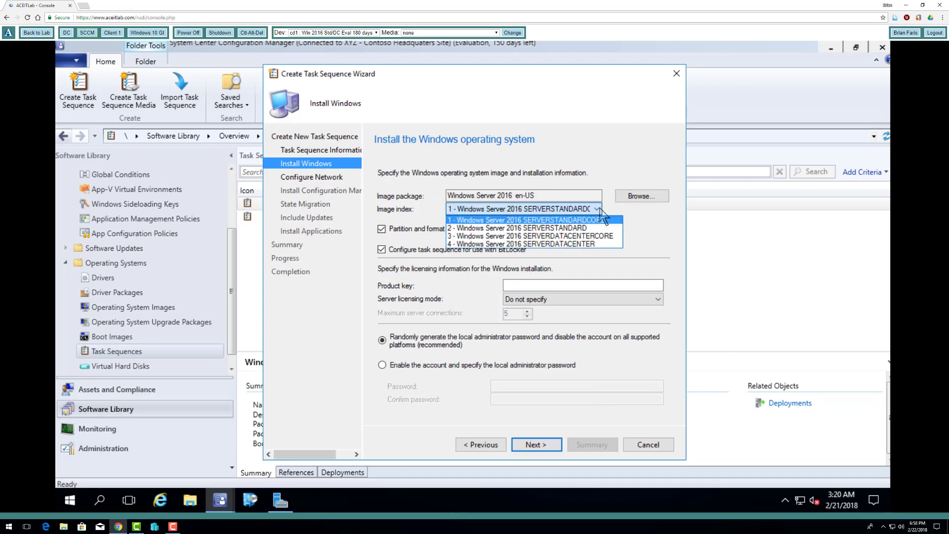
click(576, 232)
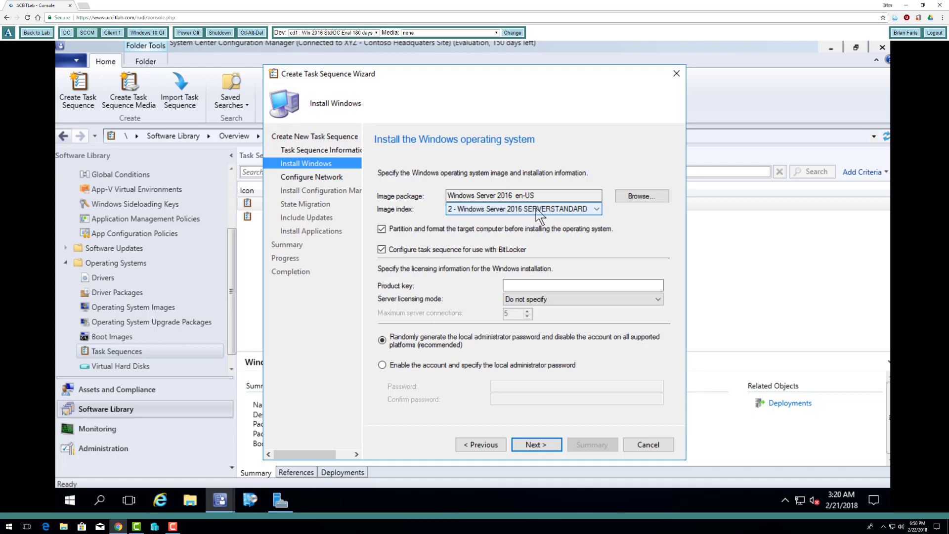
Enable the local administrator account, entering and confirming its password
click(467, 366)
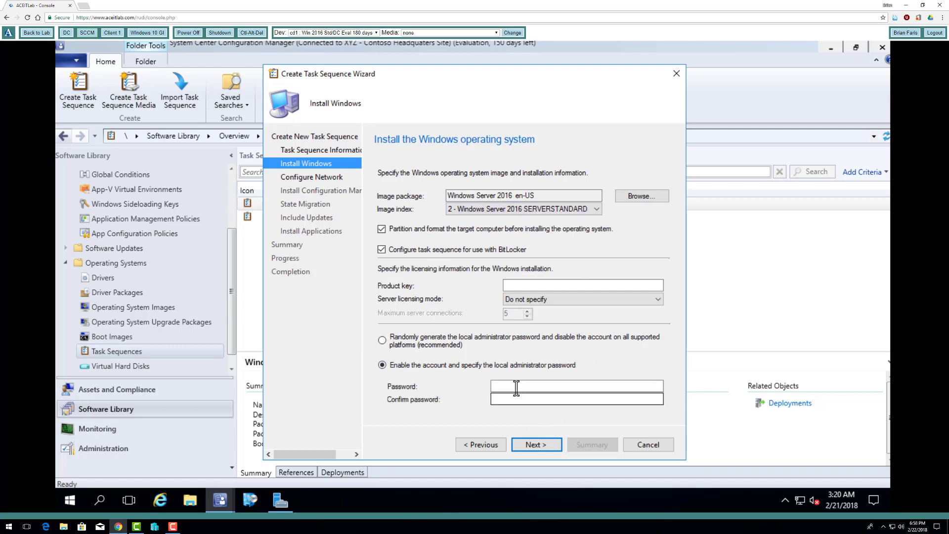
click(518, 387)
text(P)
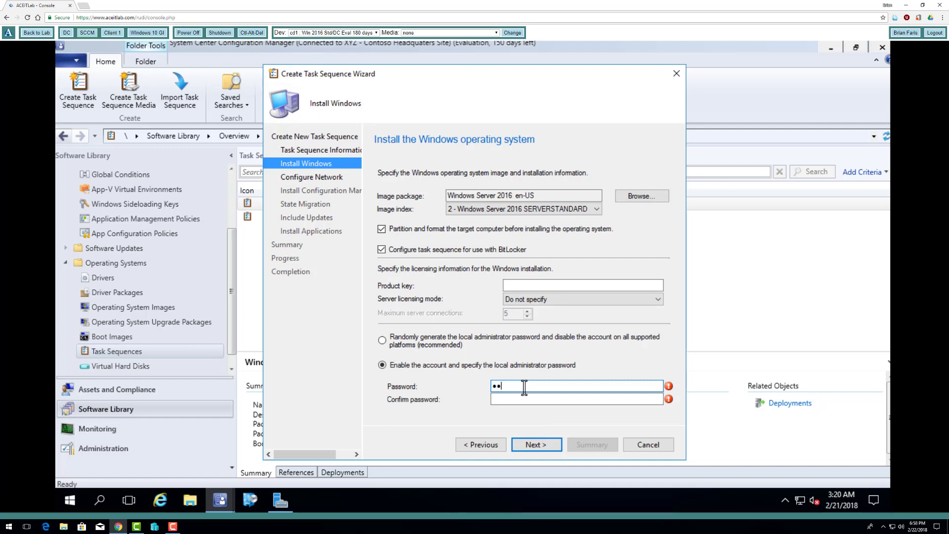
key(Tab)
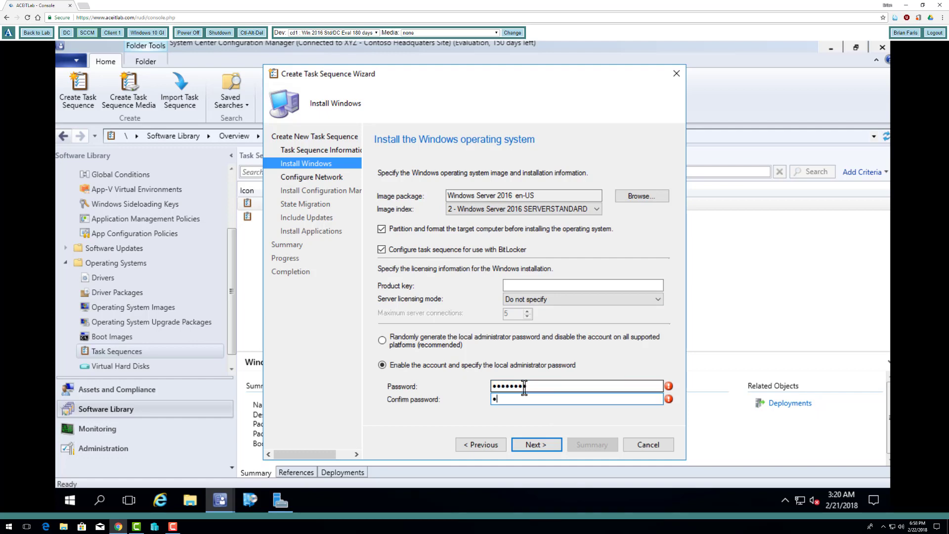
click(534, 445)
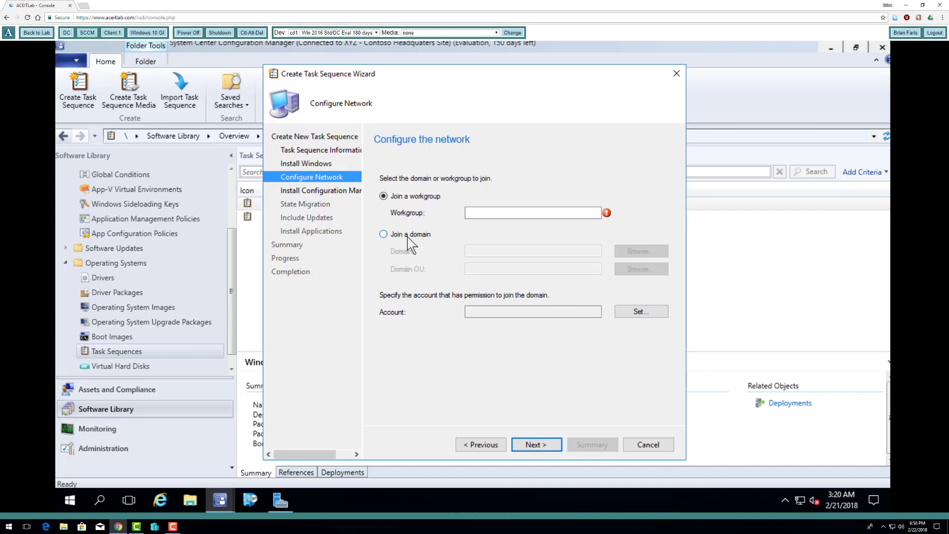
Join the contoso.com domain using the domain administrator account and its password
click(425, 234)
click(496, 251)
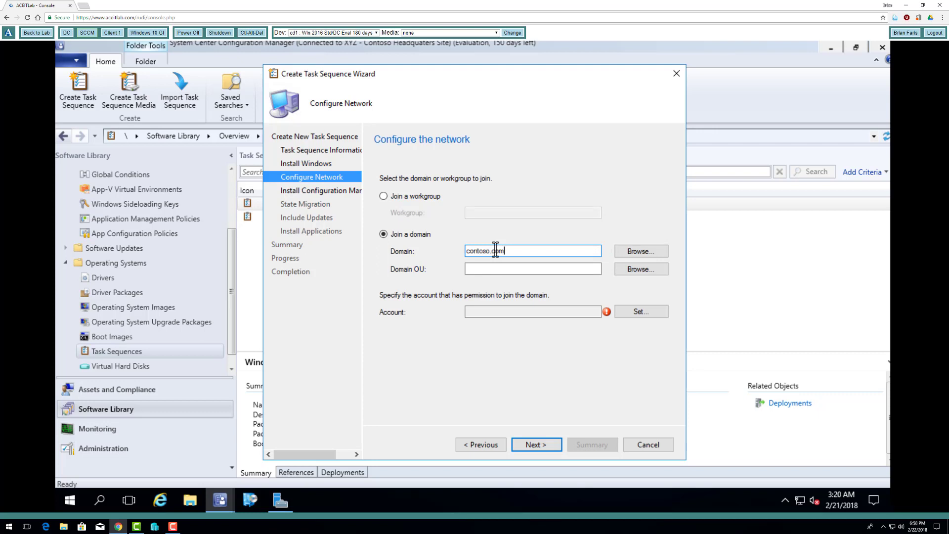
click(634, 312)
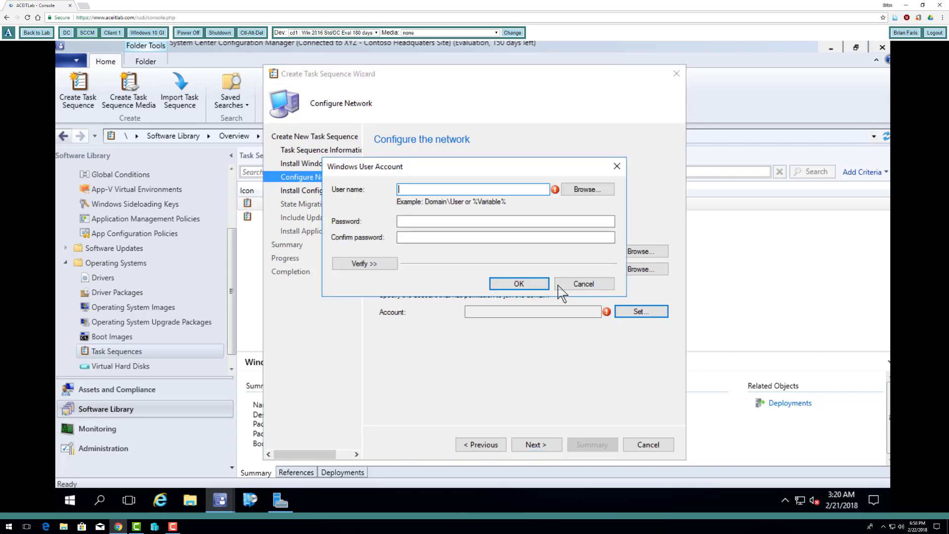
text(c)
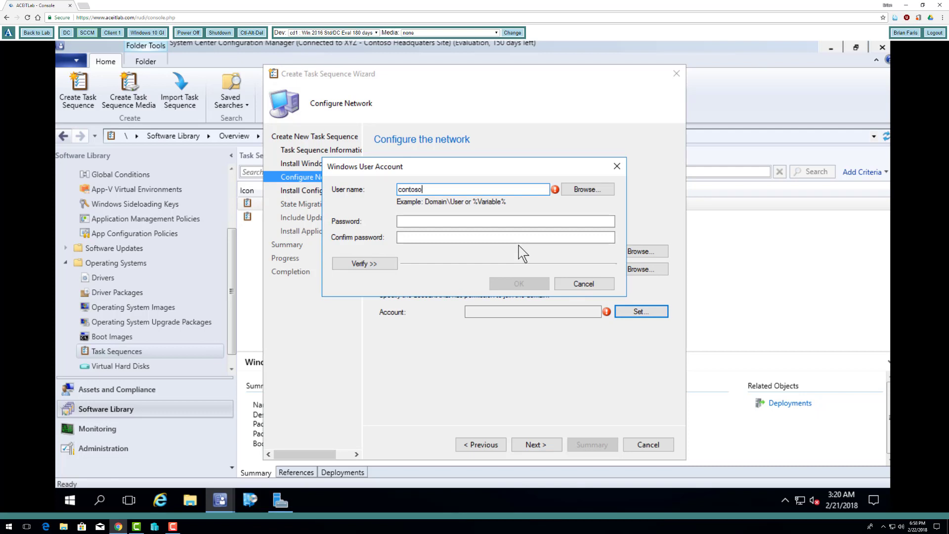
text(ontoso\administrator)
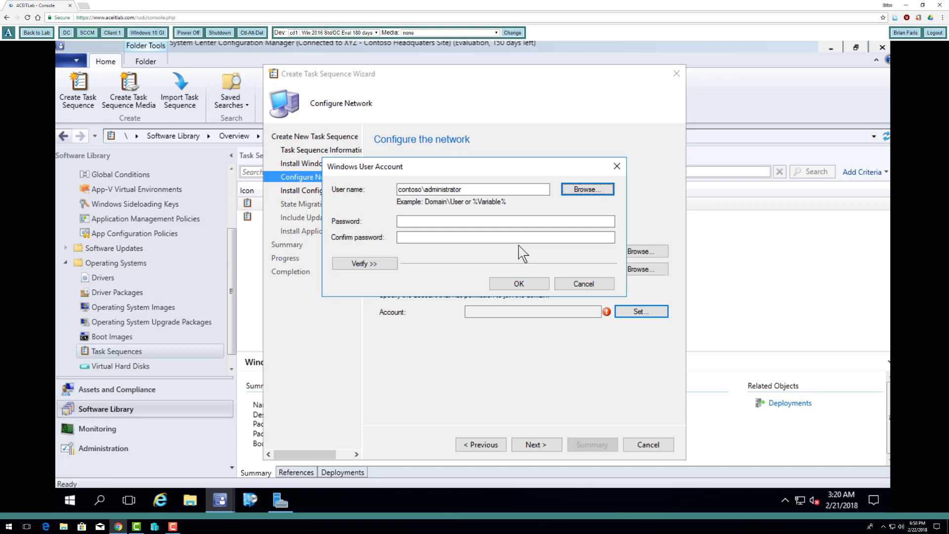
key(Tab)
text(P)
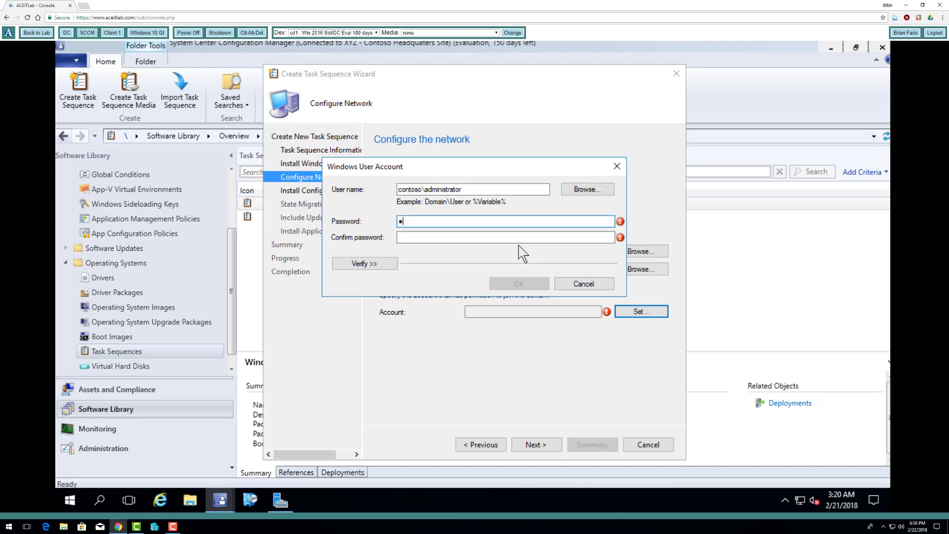
text(@ssw0rd)
key(Tab)
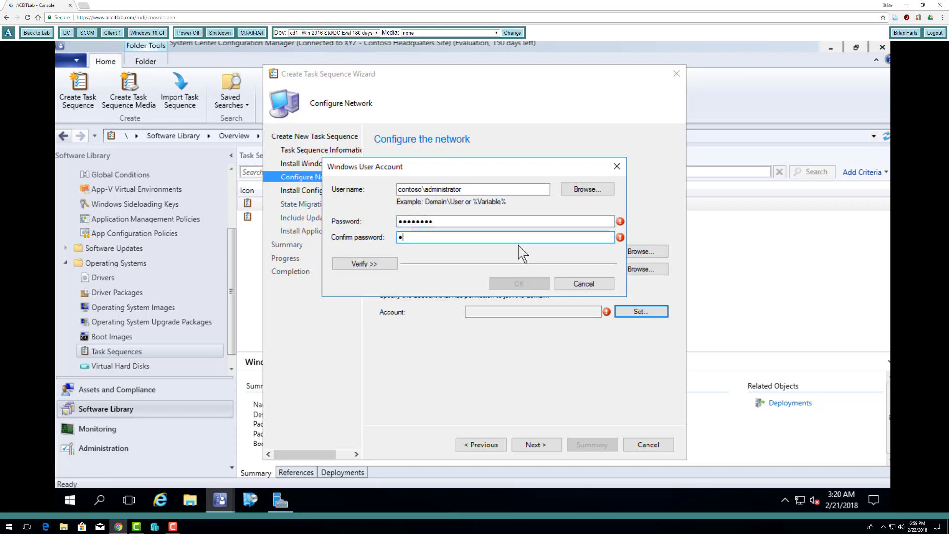
text(P@ssw0rd)
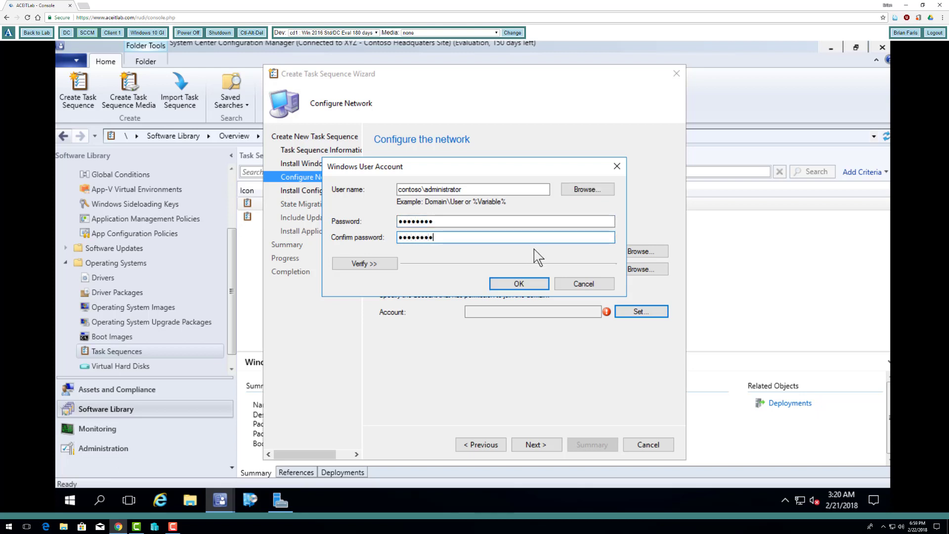
click(519, 284)
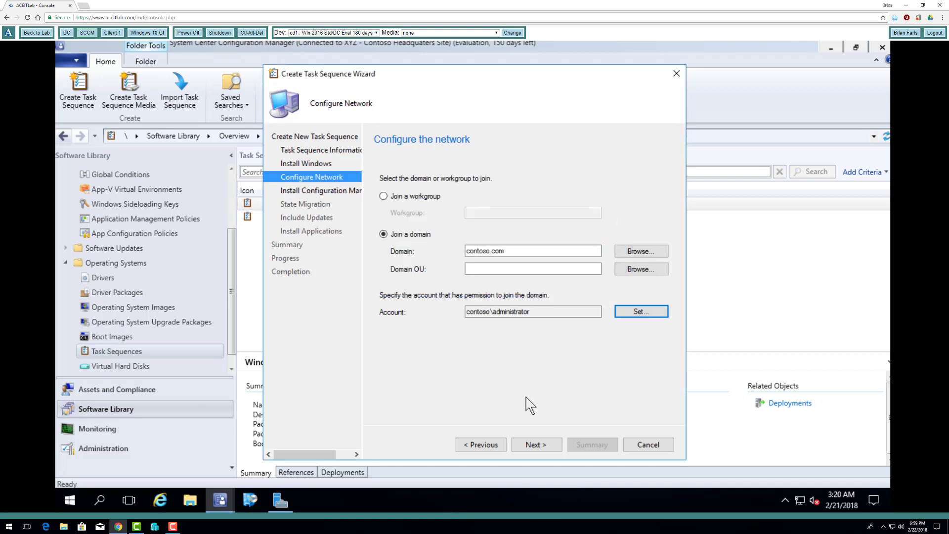
click(538, 447)
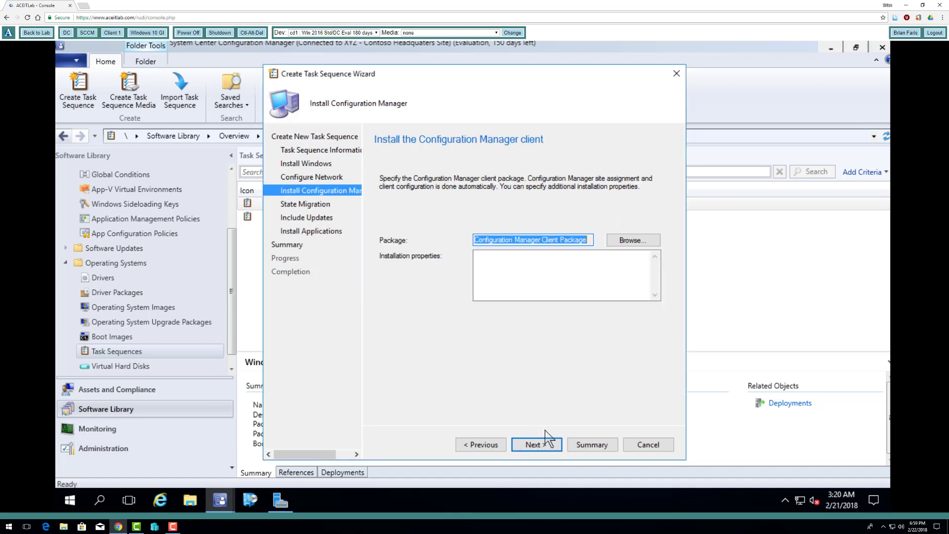
Keep the default client package and clear all user, network and Windows settings capture options
click(543, 447)
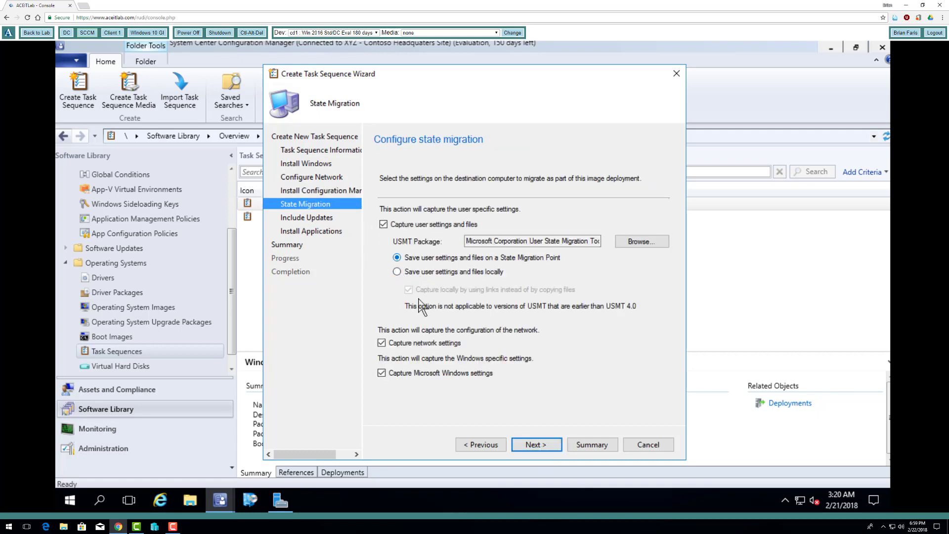
click(384, 225)
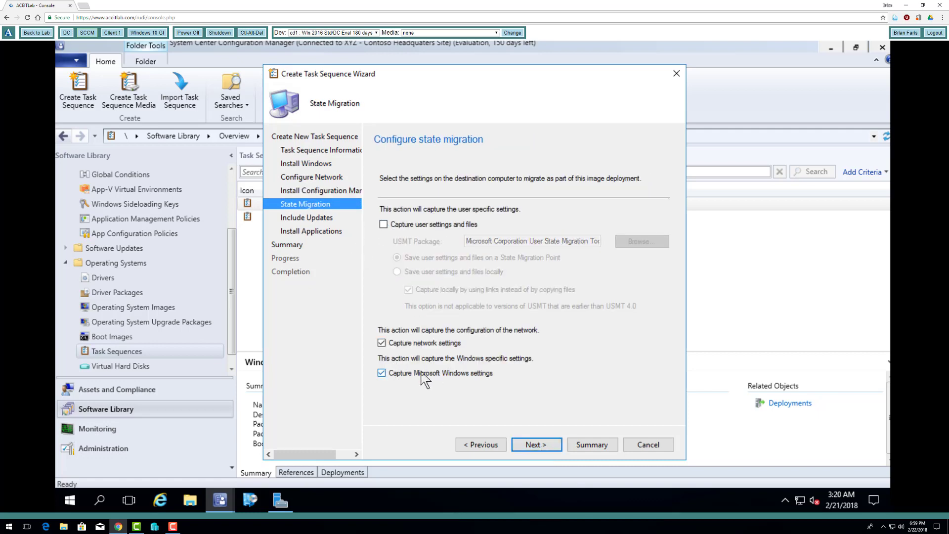
click(382, 343)
click(382, 373)
click(537, 445)
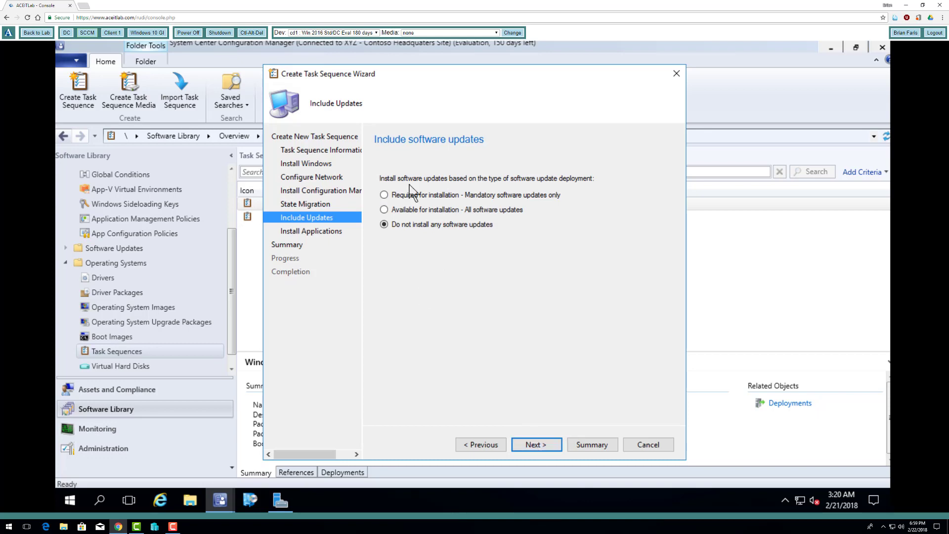
Skip software updates and applications, create the task sequence, and close the wizard
click(538, 446)
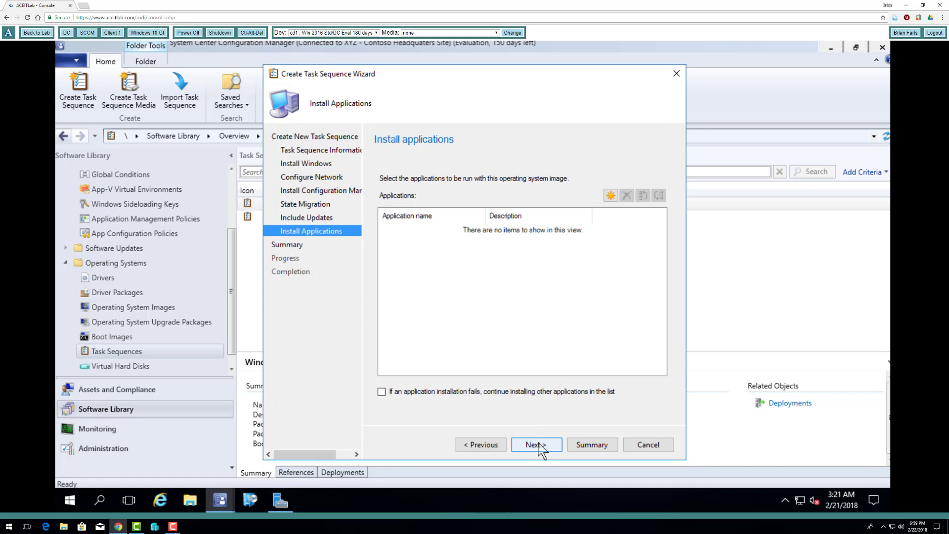
click(539, 446)
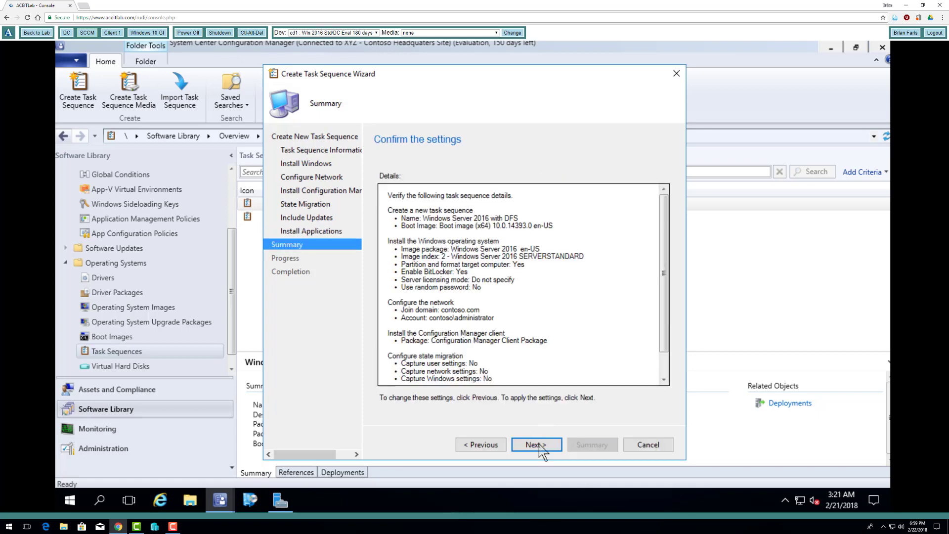
click(539, 445)
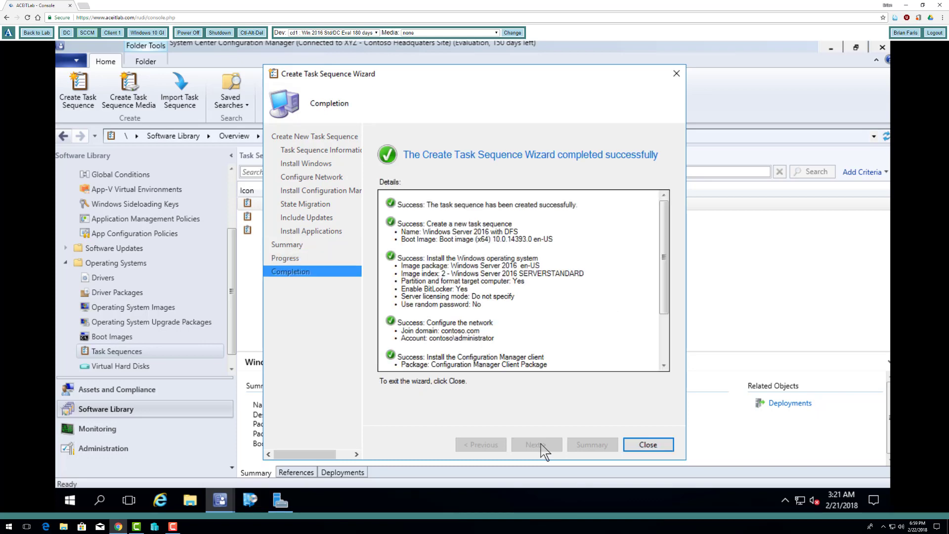
click(638, 446)
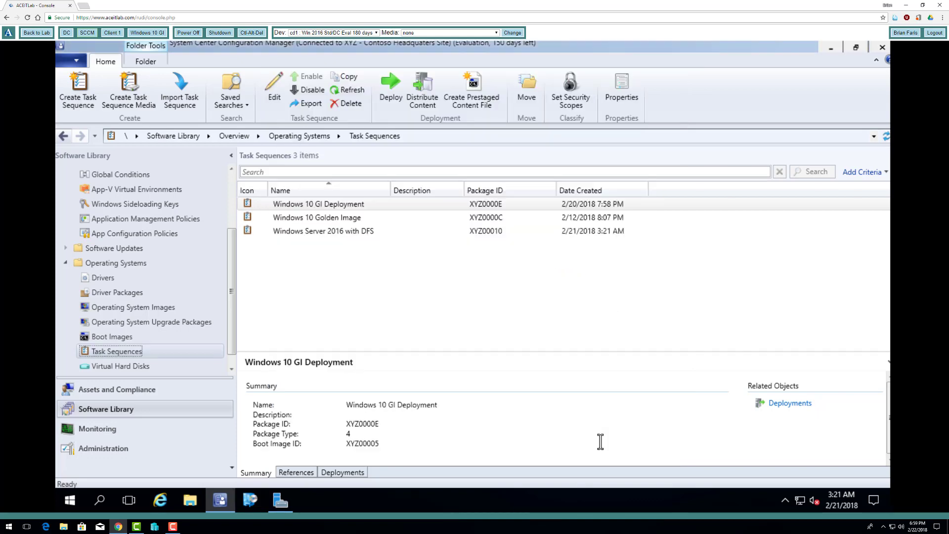
click(303, 233)
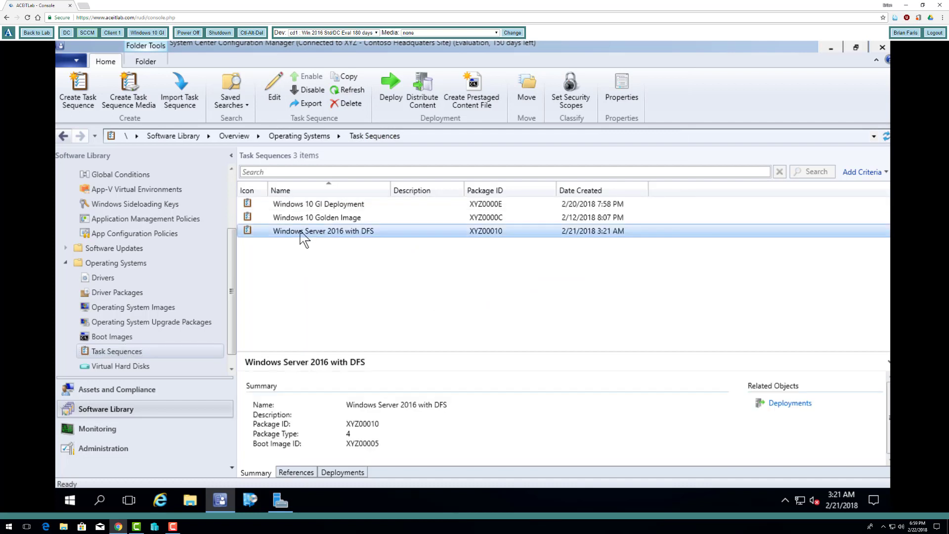
right_click(301, 232)
click(327, 241)
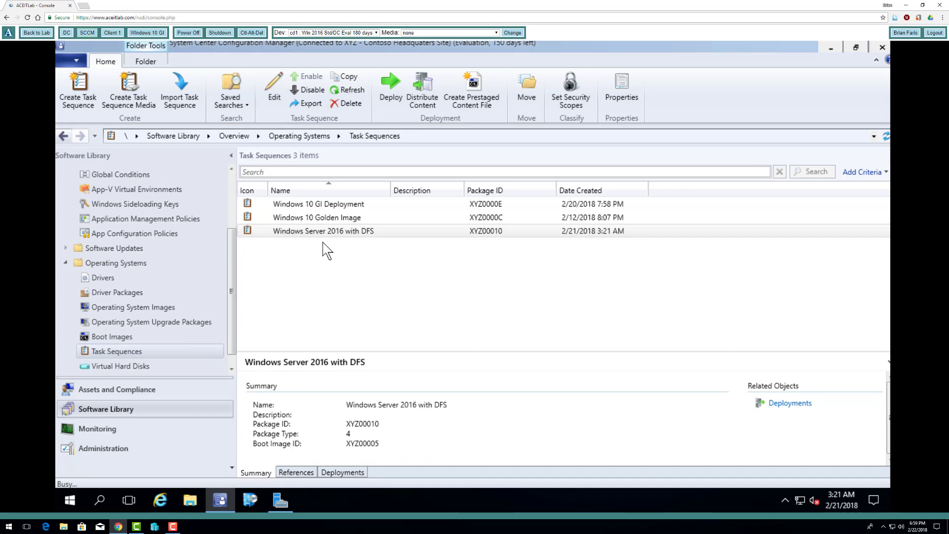
click(276, 94)
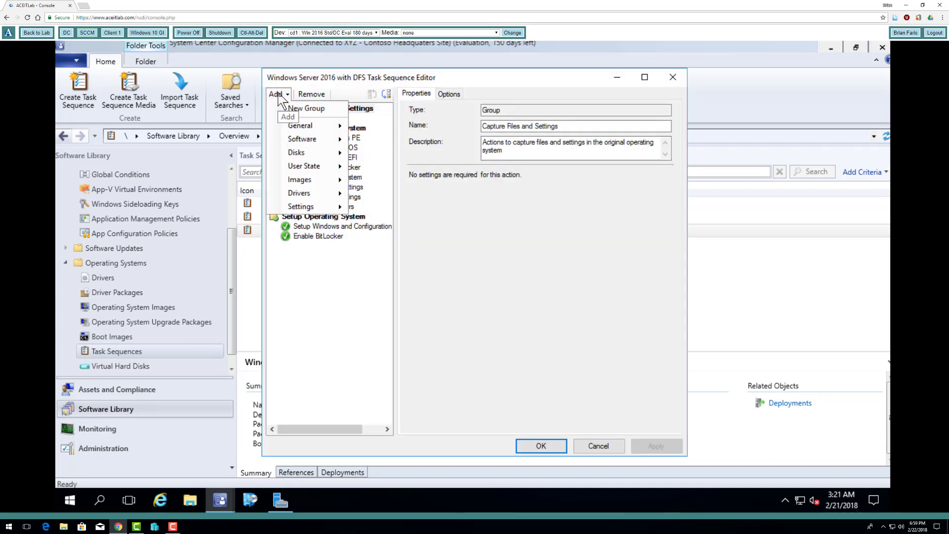
mouse_move(300, 207)
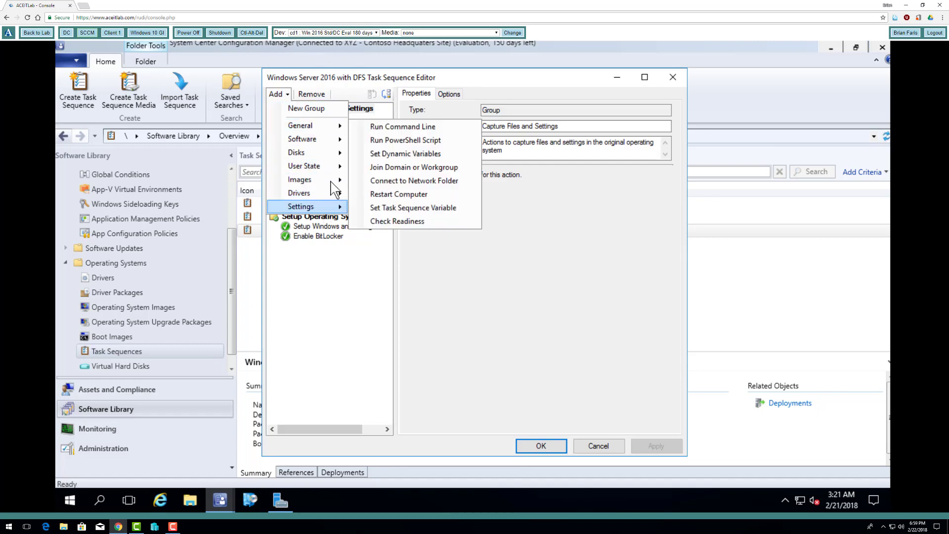
click(452, 285)
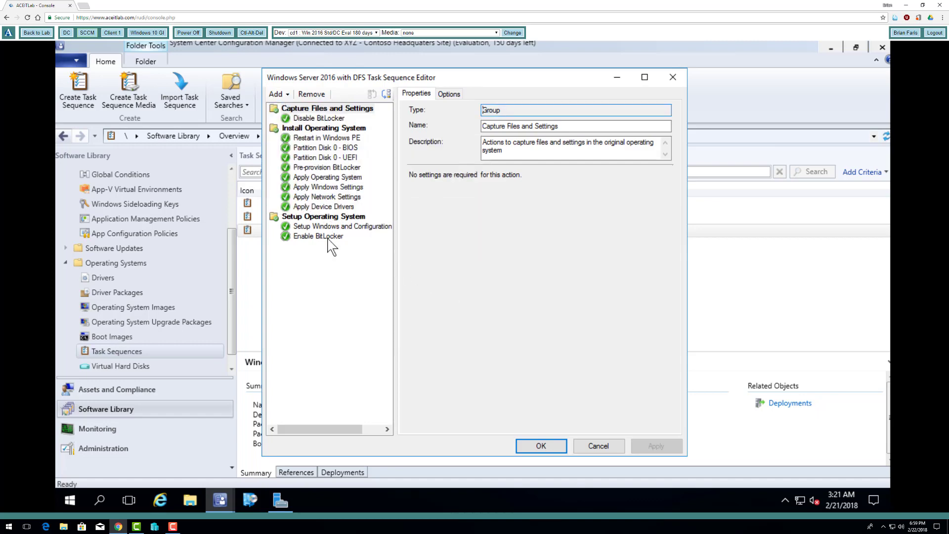
click(533, 448)
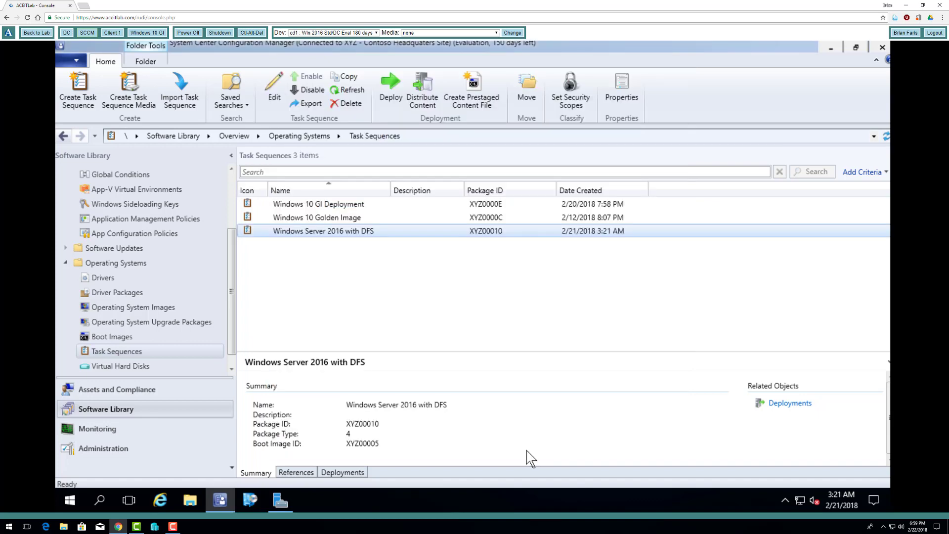
click(172, 526)
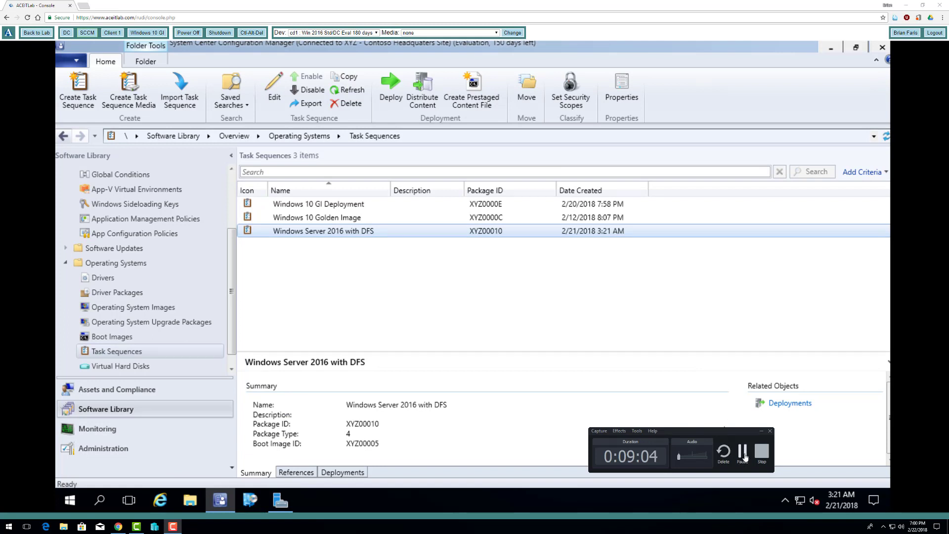
click(743, 452)
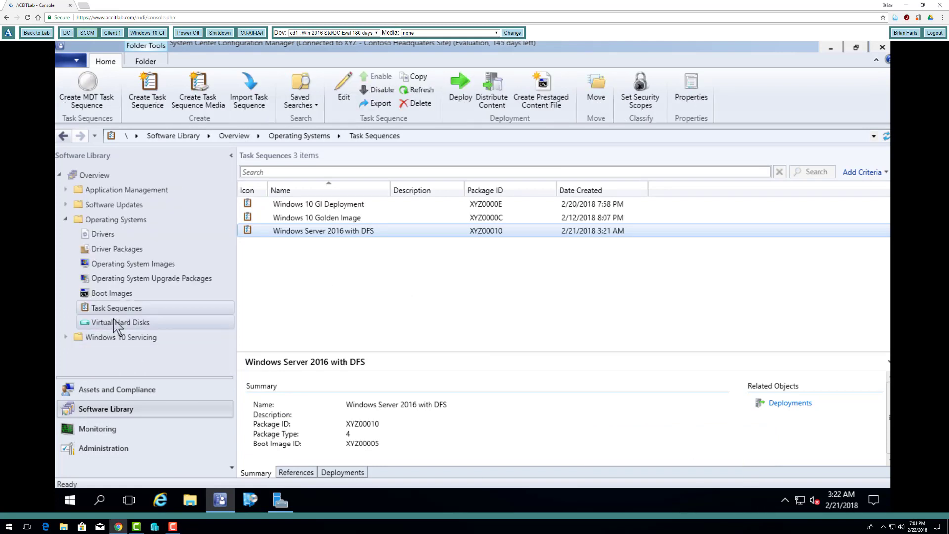
right_click(322, 239)
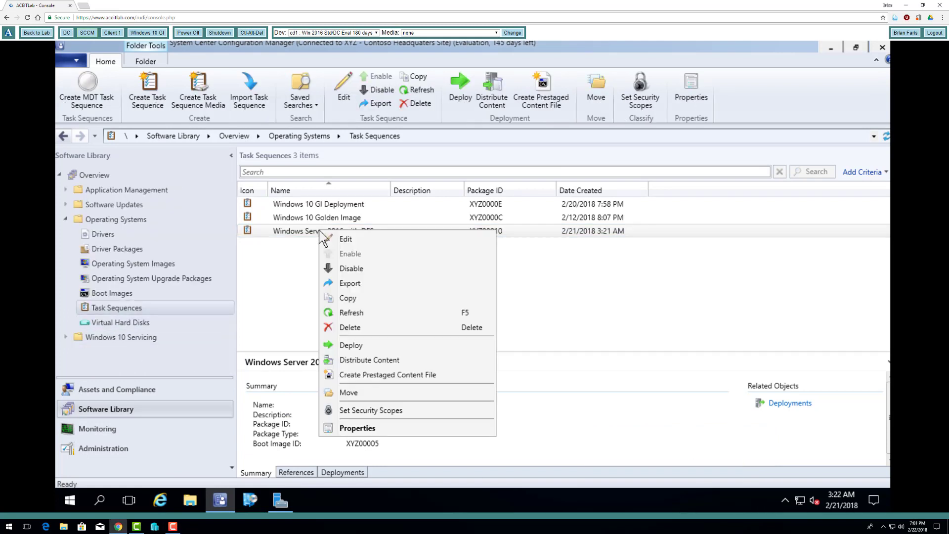
click(339, 240)
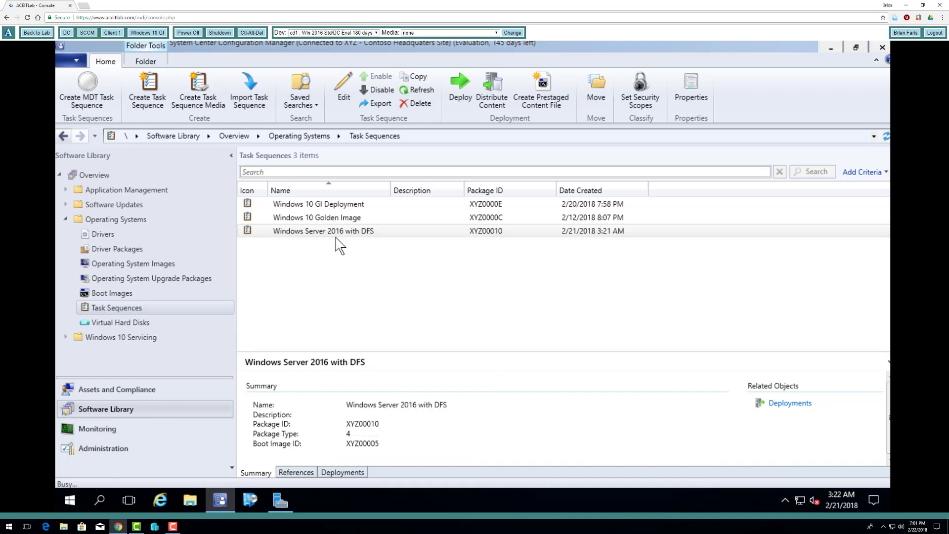
click(283, 95)
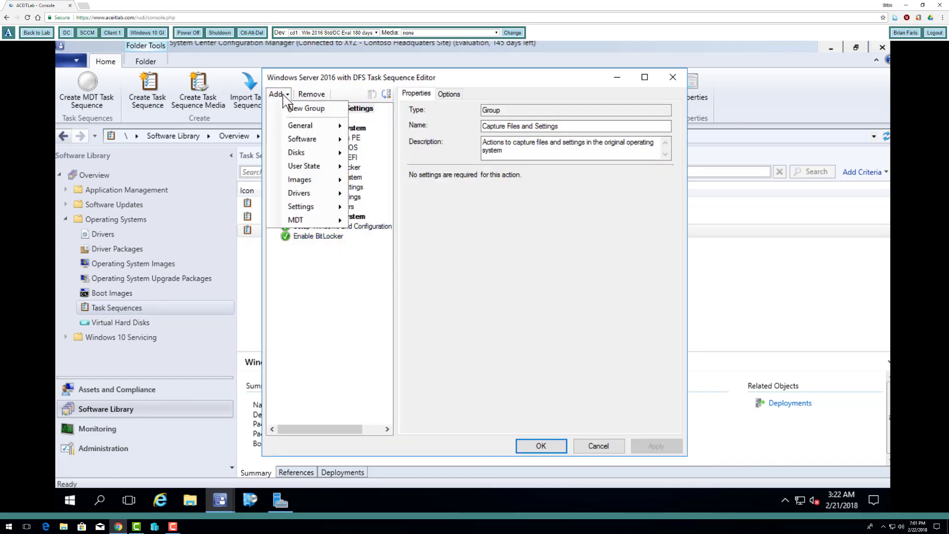
mouse_move(328, 220)
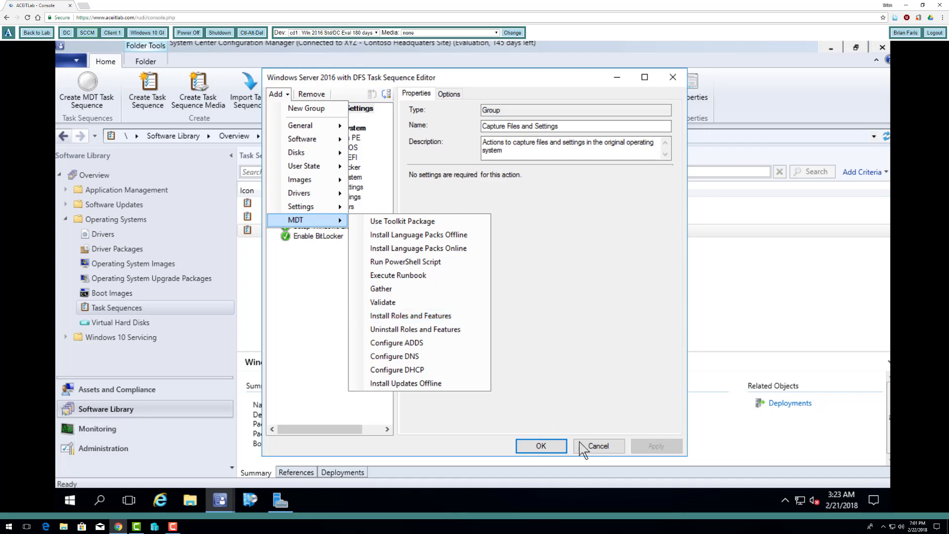
click(596, 446)
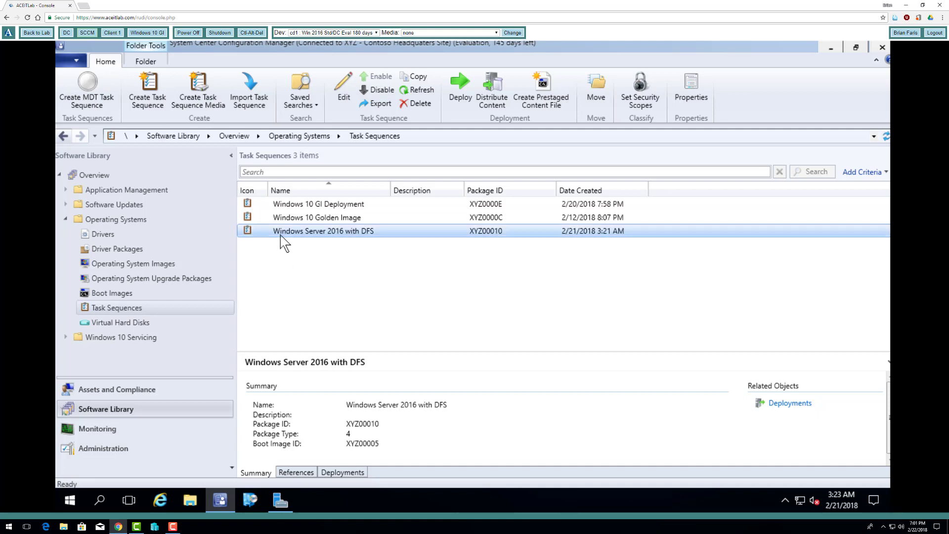
Edit the DFS task sequence and add a new group named Installing Roles
right_click(304, 239)
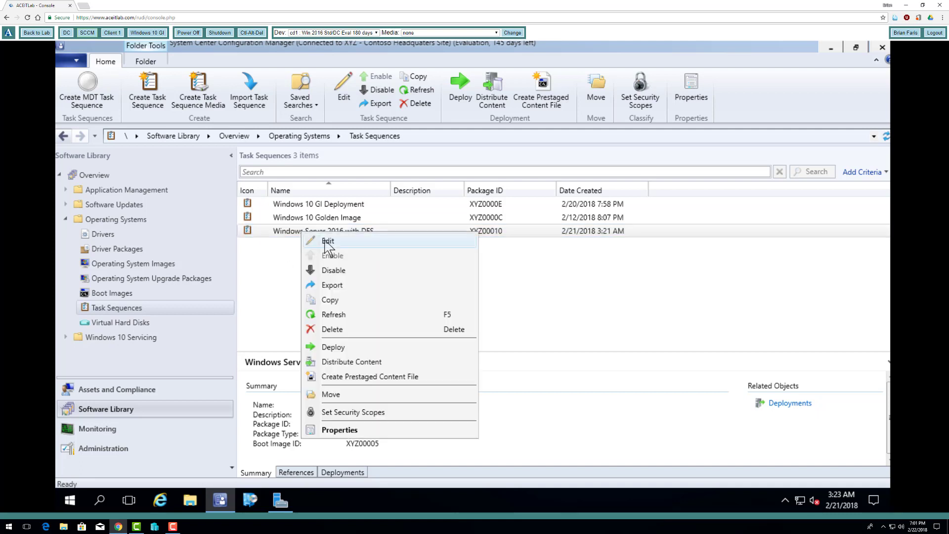
click(327, 244)
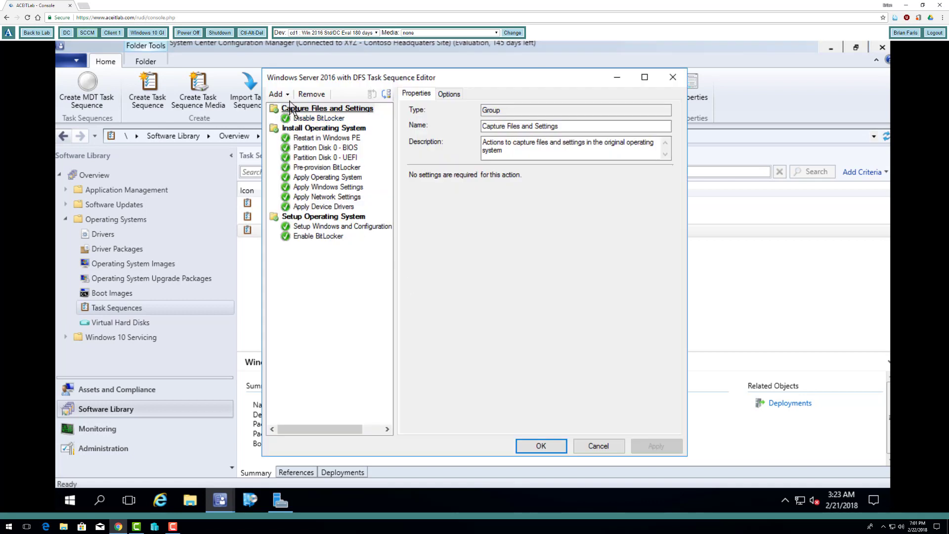
click(277, 94)
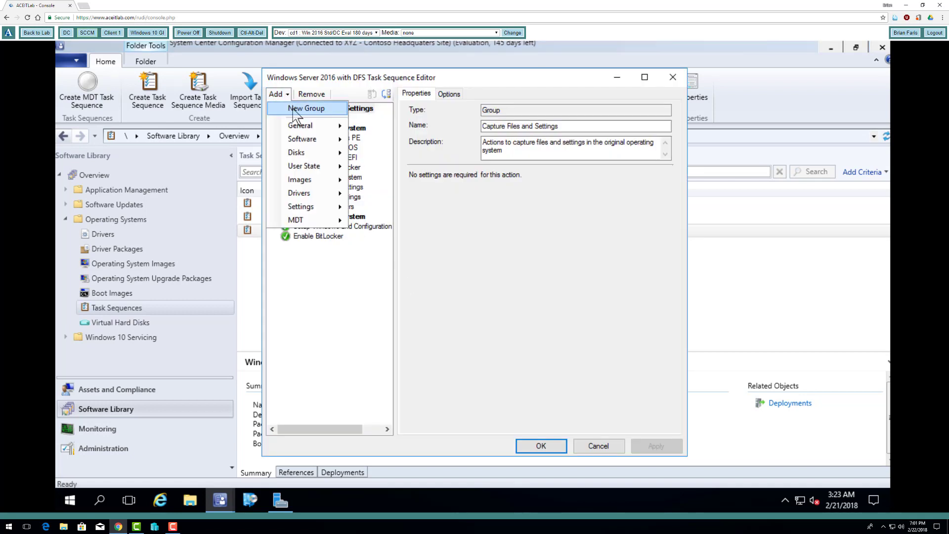
click(296, 110)
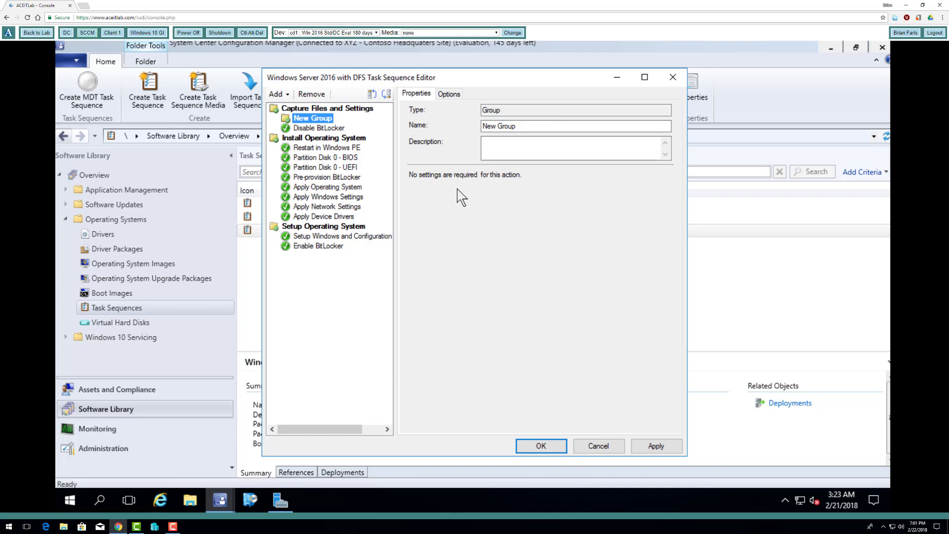
key(Tab)
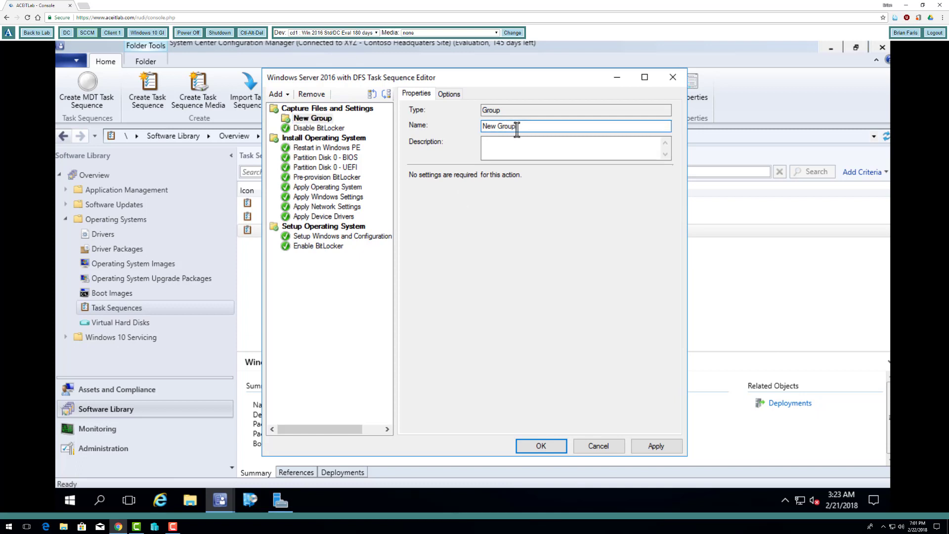
text(Installing Roles)
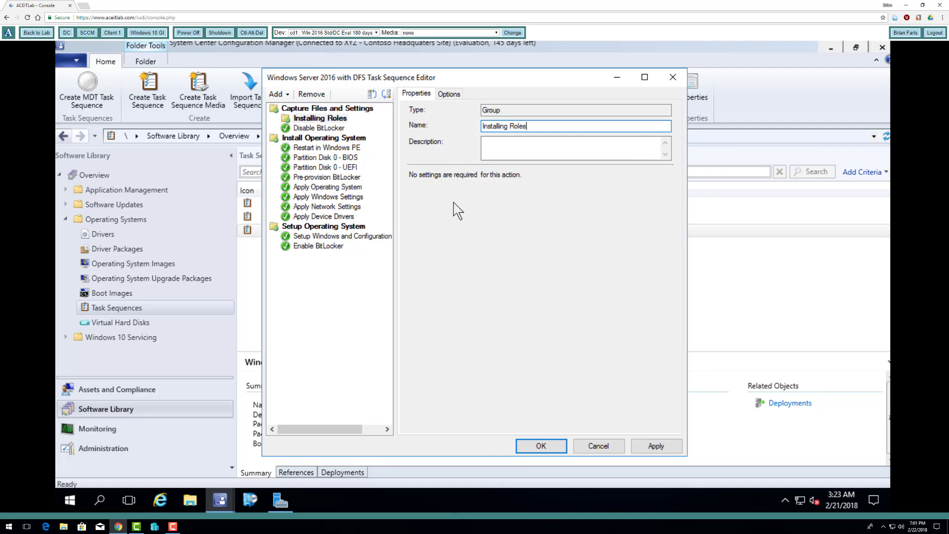
click(325, 120)
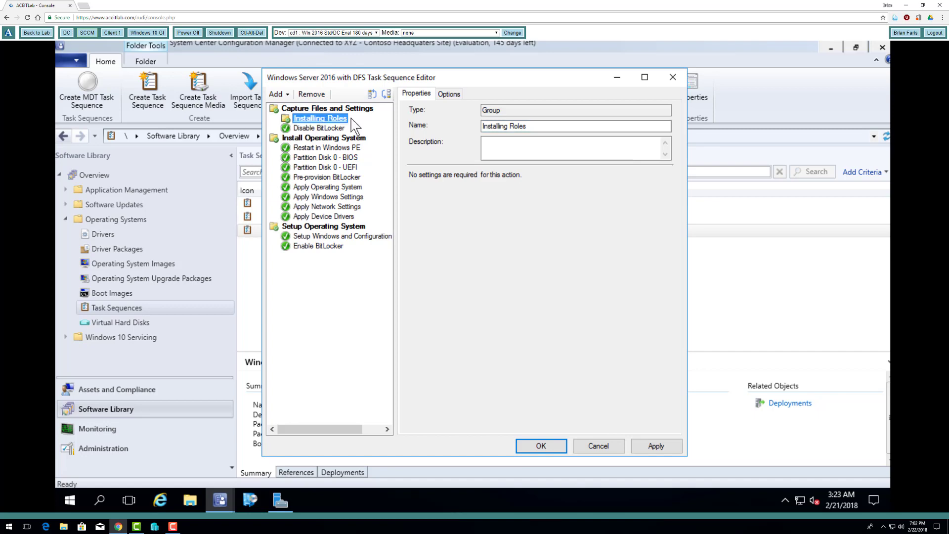
Move the Installing Roles group down past Enable BitLocker to the very end
click(387, 94)
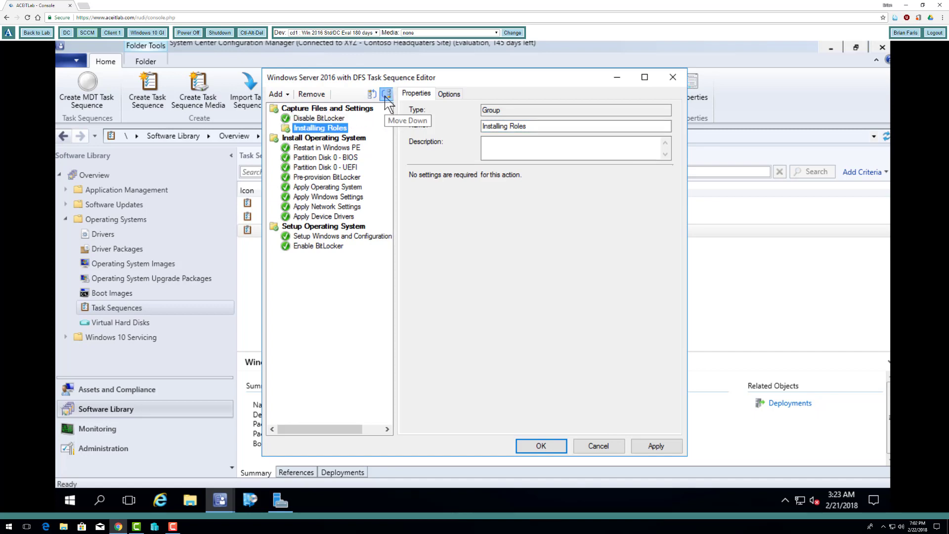
click(387, 94)
click(387, 94)
click(387, 93)
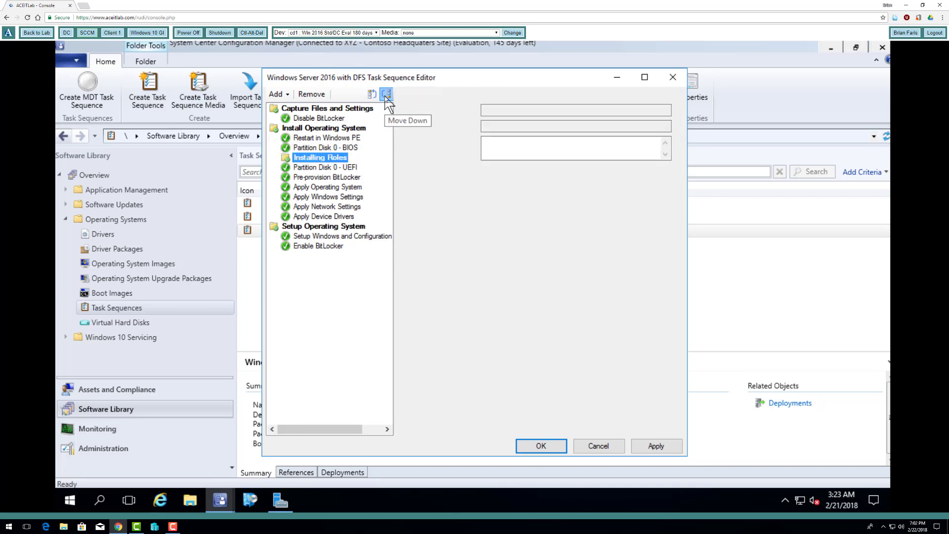
click(387, 94)
click(386, 94)
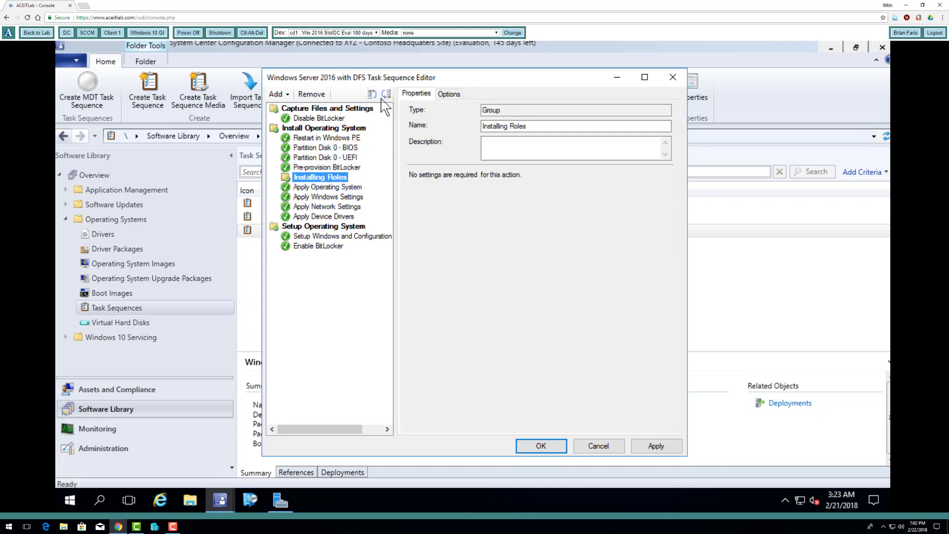
click(386, 95)
click(386, 95)
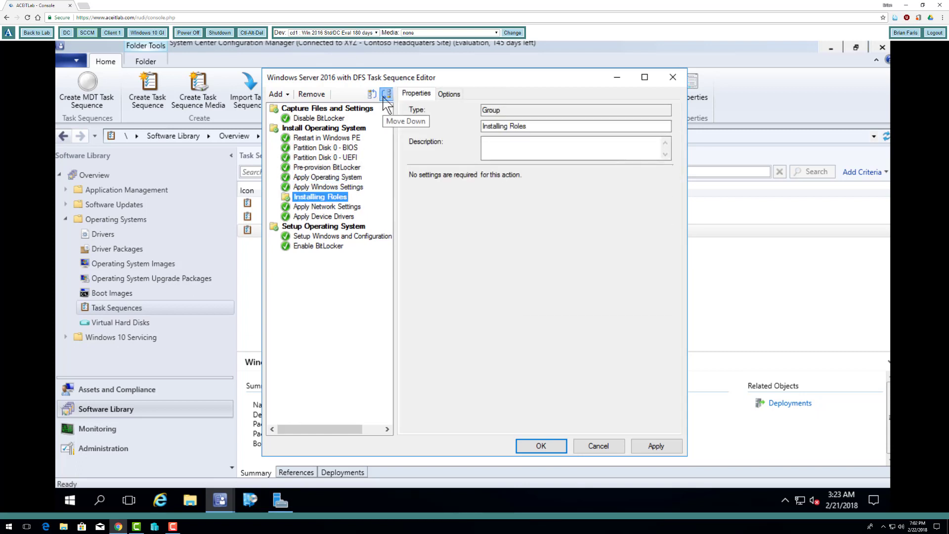
click(386, 94)
click(386, 94)
click(387, 94)
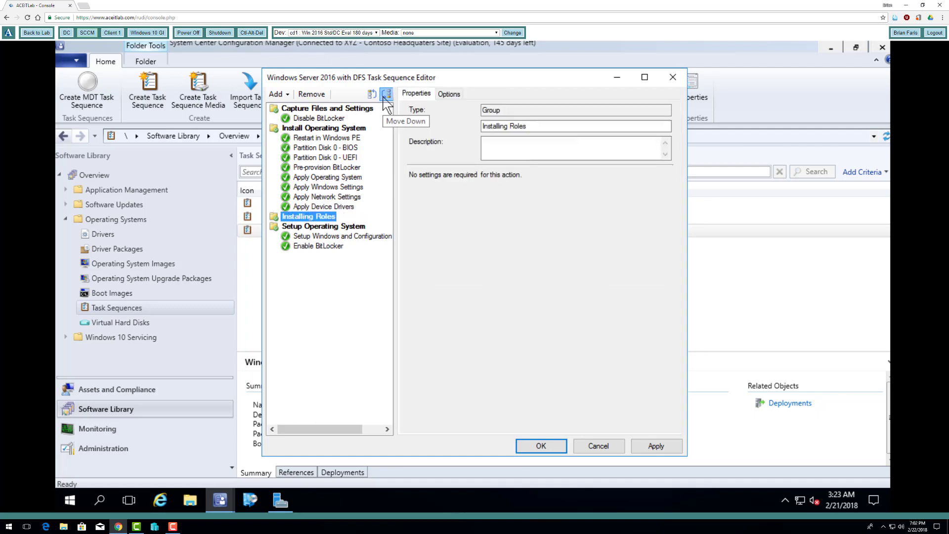
click(386, 94)
click(387, 94)
click(386, 94)
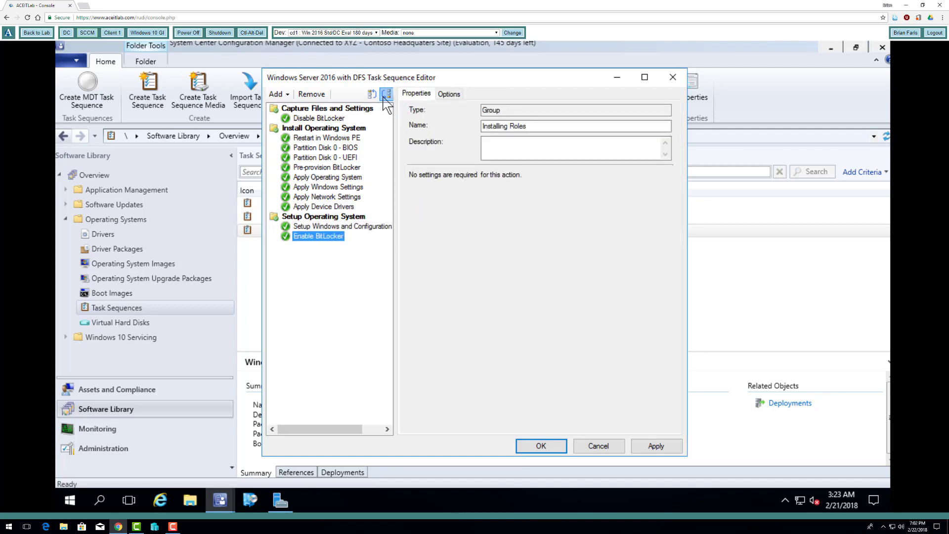
click(386, 94)
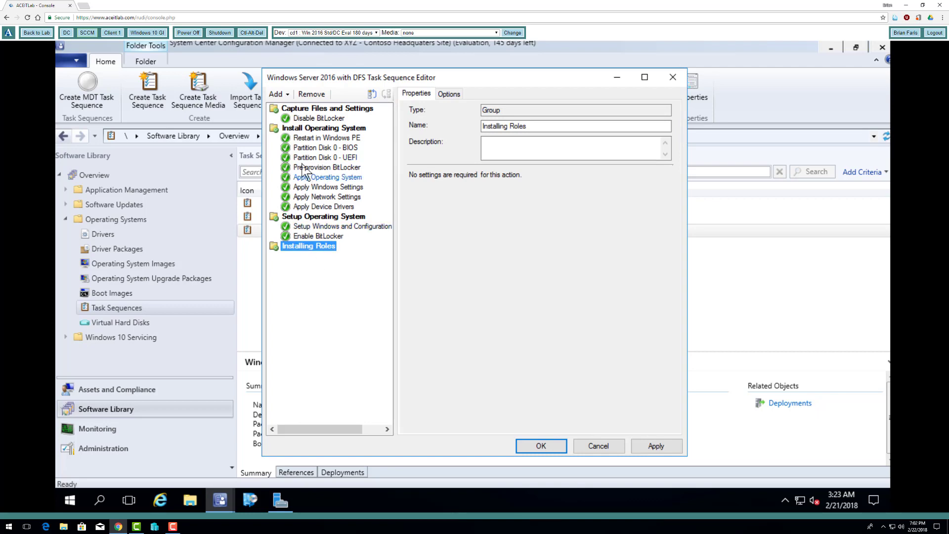
click(311, 236)
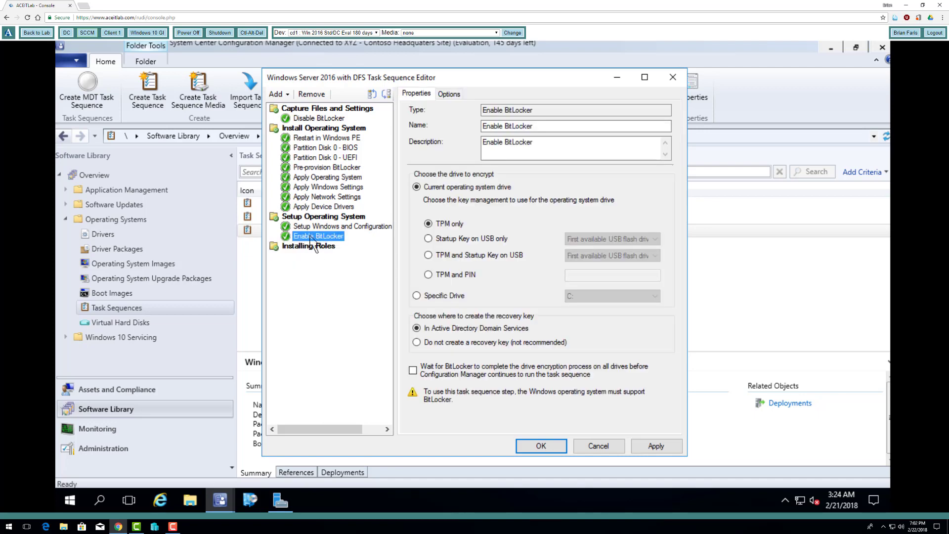
Delete the Enable BitLocker and Disable BitLocker steps and the Capture Files and Settings group
right_click(312, 235)
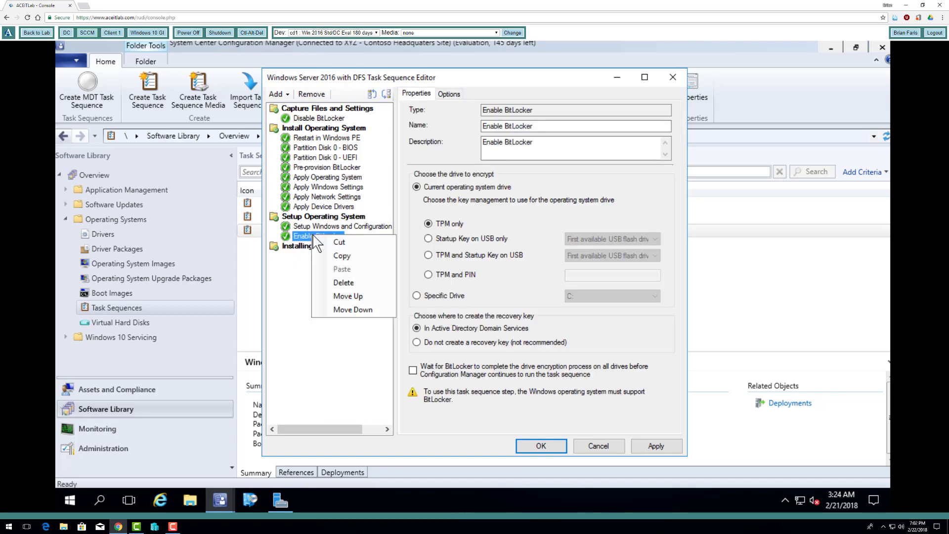
click(352, 281)
click(492, 320)
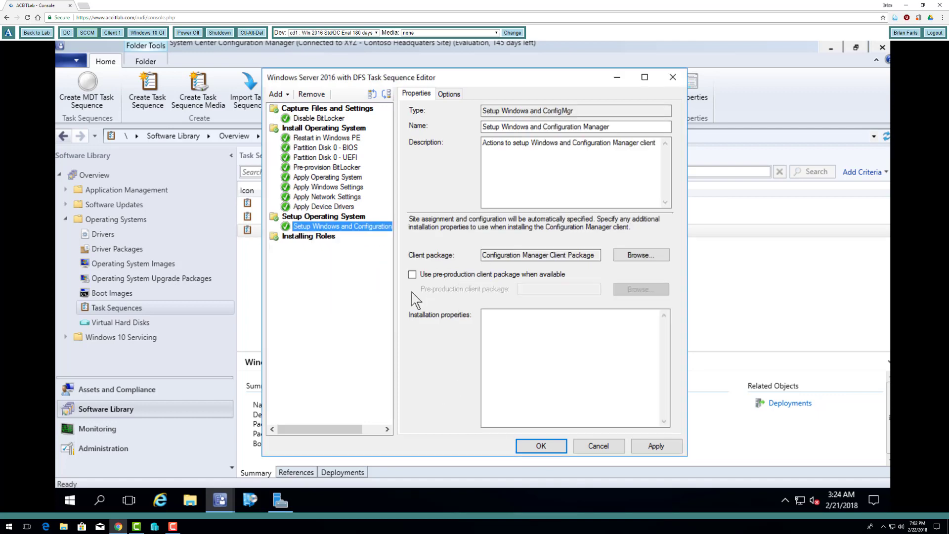
click(316, 118)
right_click(321, 119)
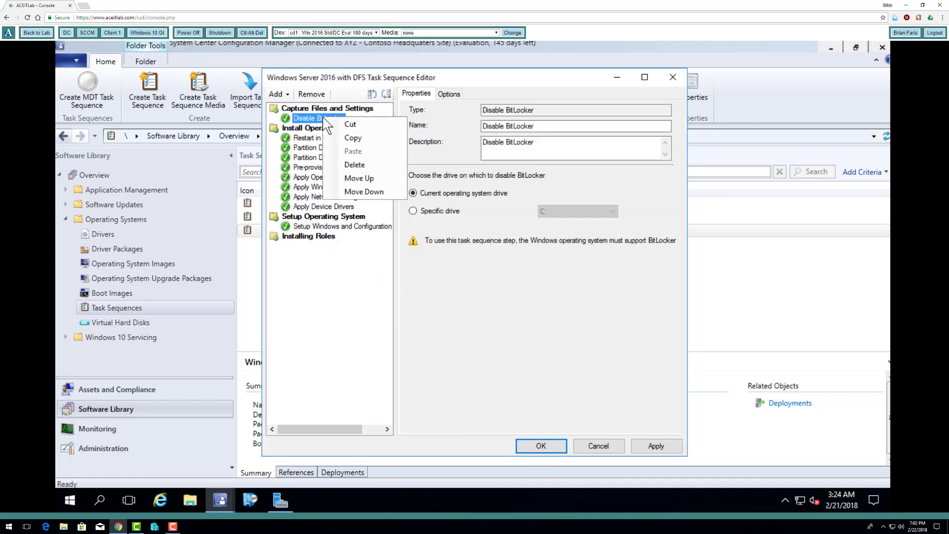
click(355, 165)
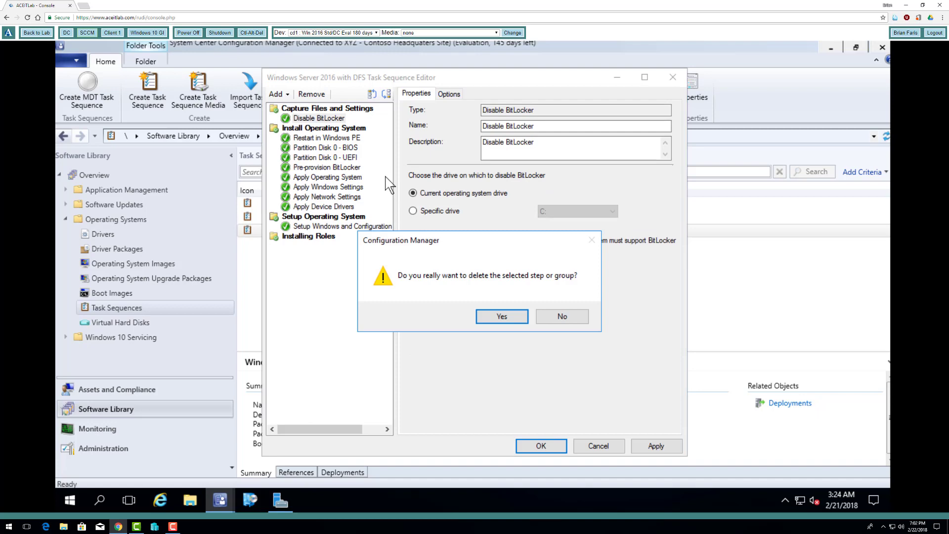
click(499, 317)
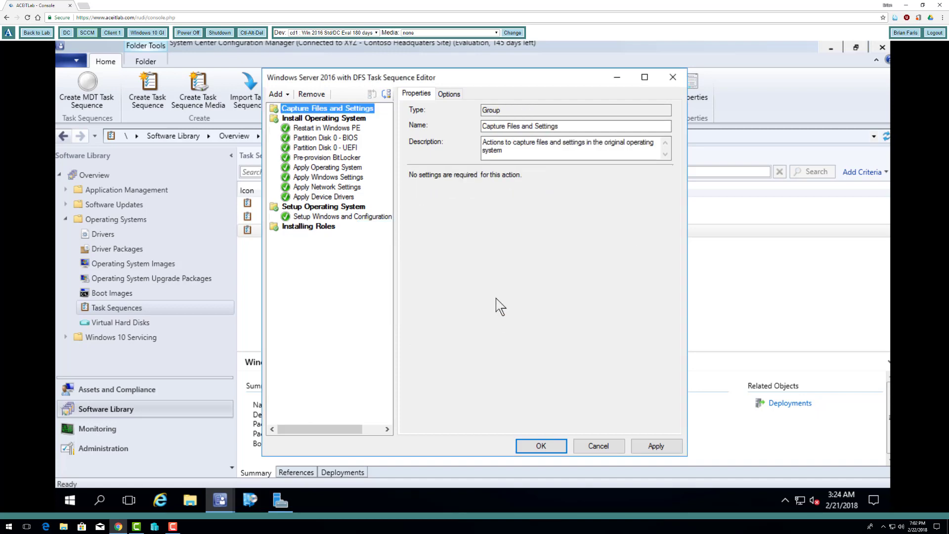
right_click(325, 111)
click(356, 156)
click(500, 315)
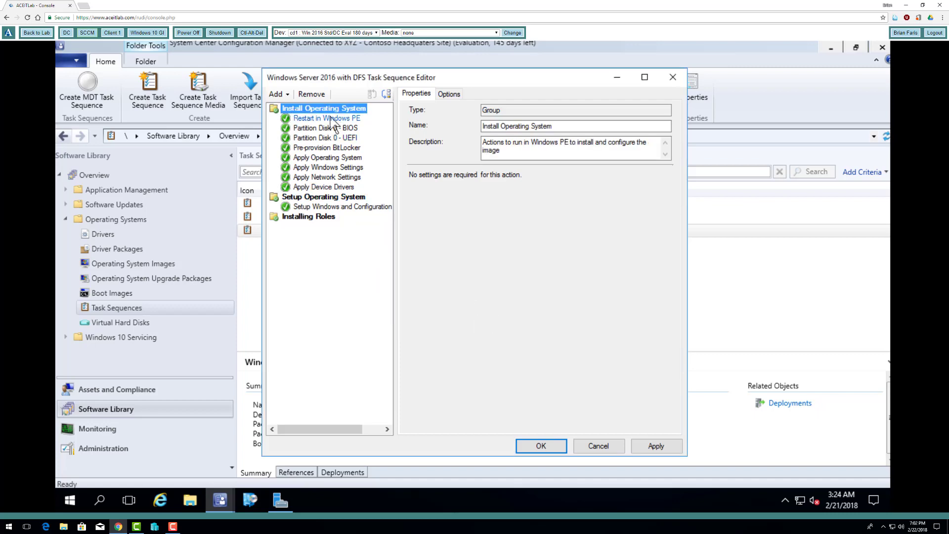
Check the Partition Disk steps and delete the Pre-provision BitLocker step
click(325, 138)
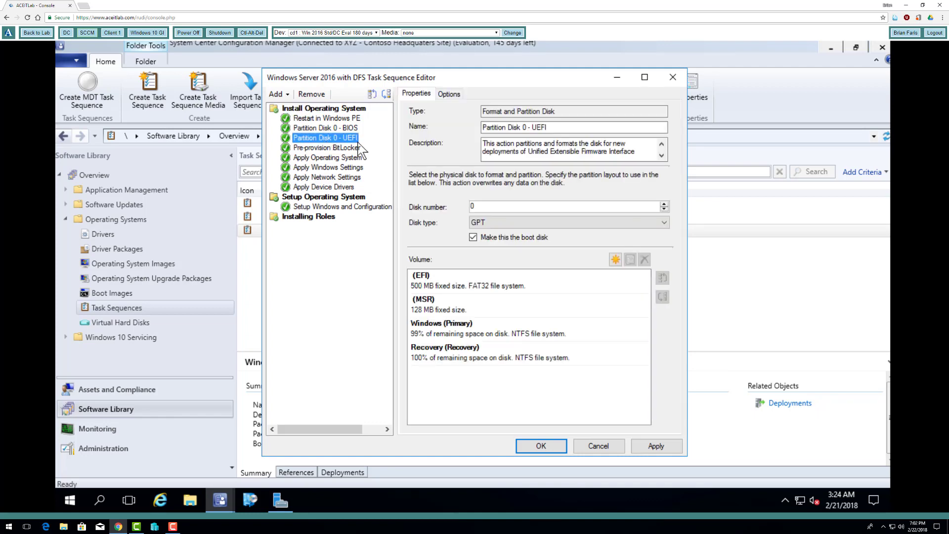
click(329, 128)
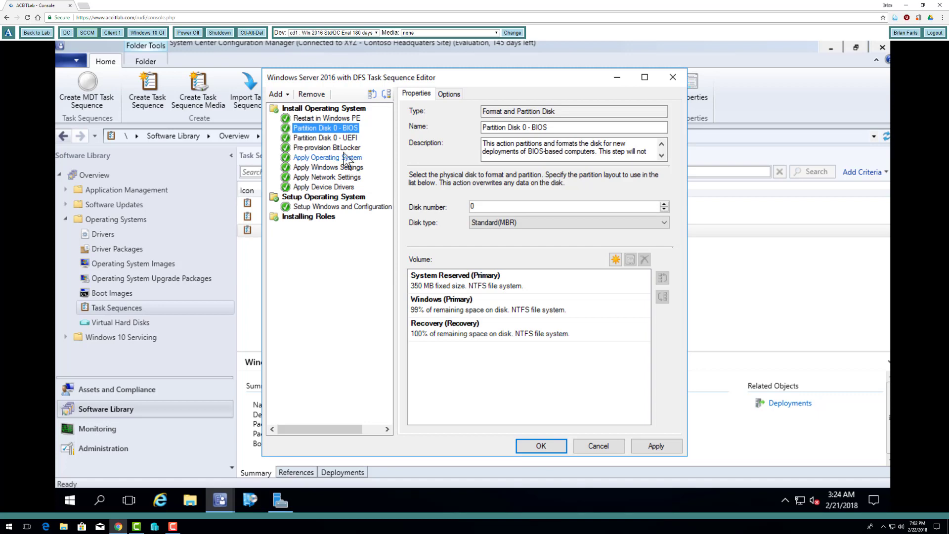
click(333, 148)
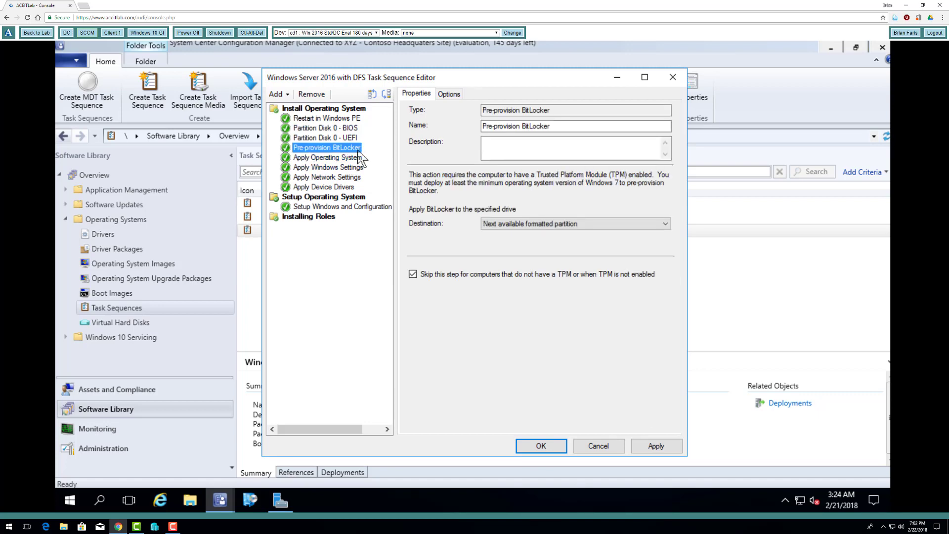
right_click(351, 153)
click(386, 192)
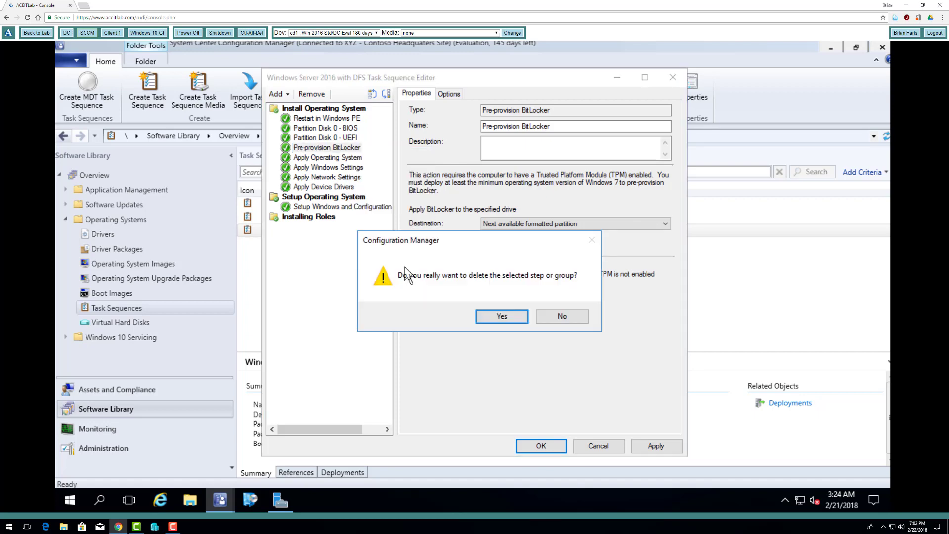
click(502, 317)
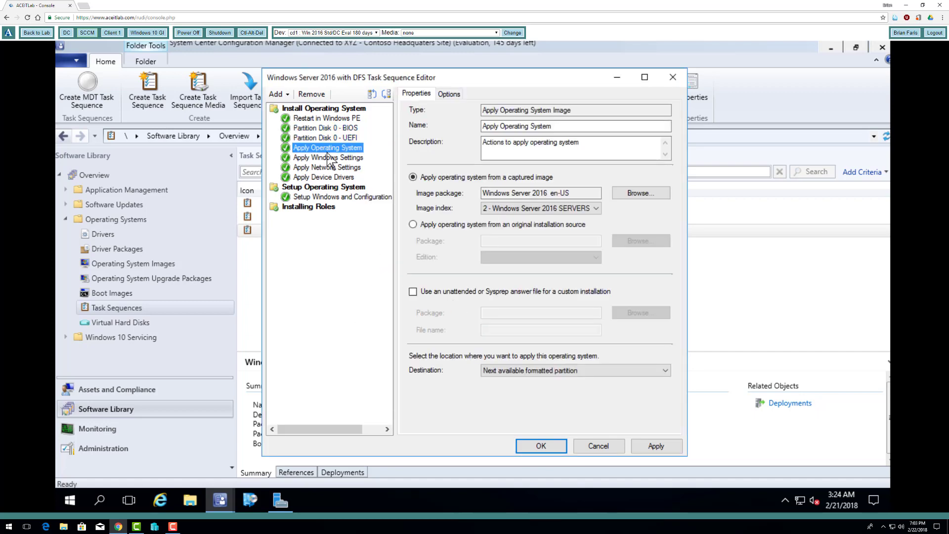
Review the Apply Settings, Drivers and Setup Windows steps, then select the Installing Roles group
click(325, 157)
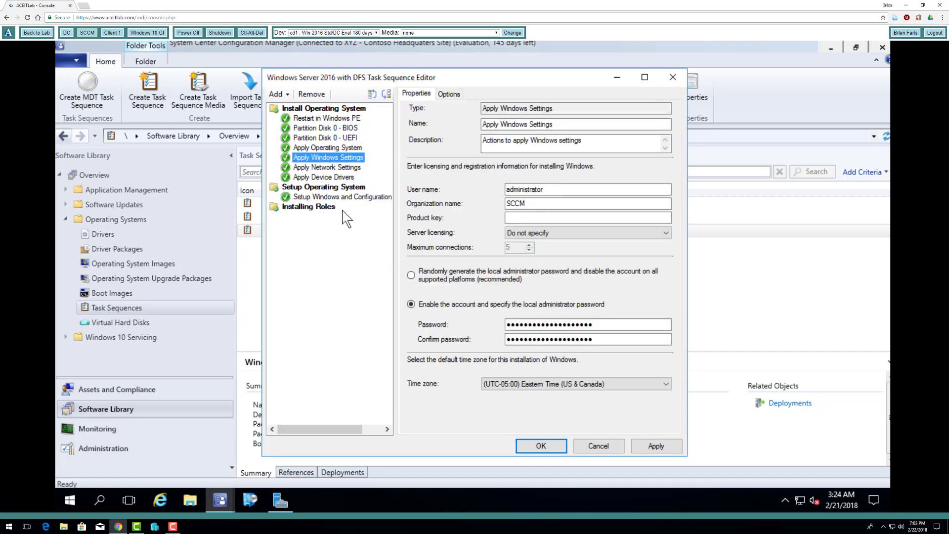
click(326, 168)
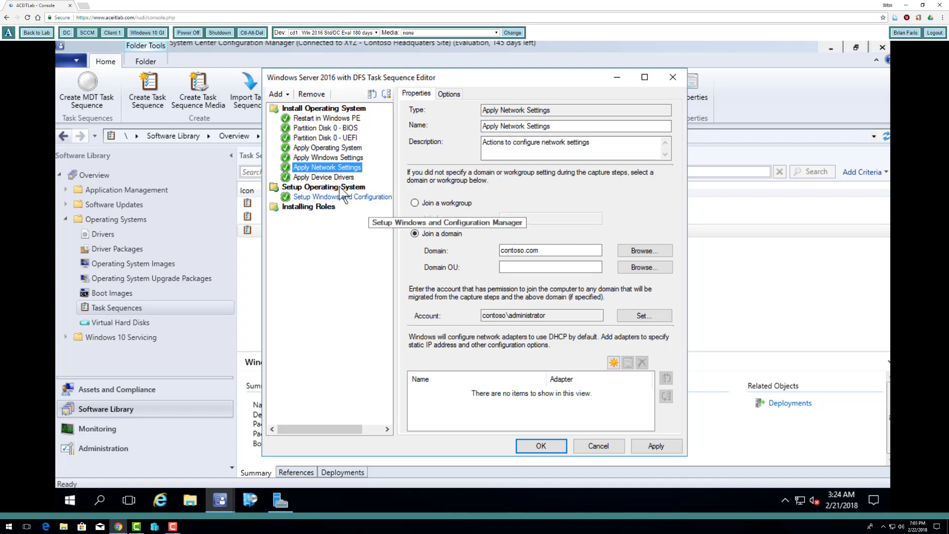
click(324, 177)
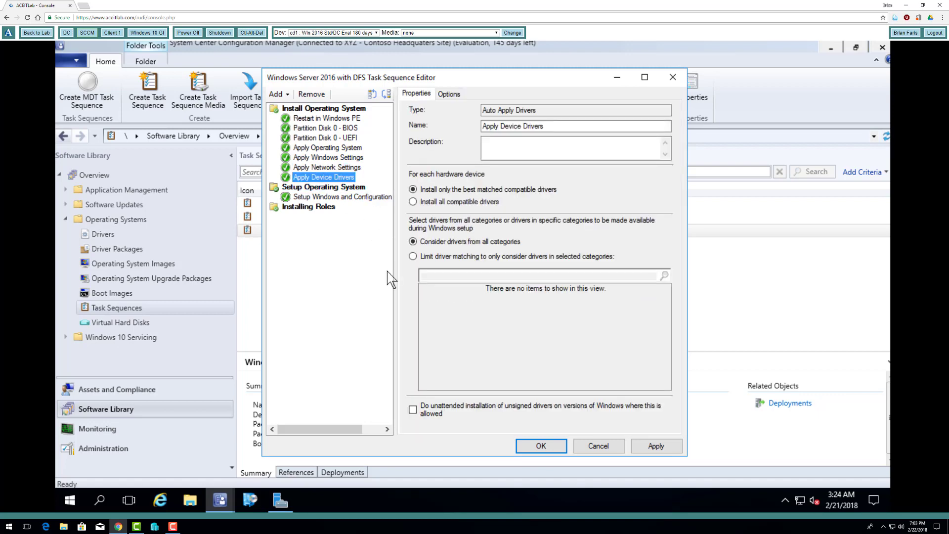
click(339, 197)
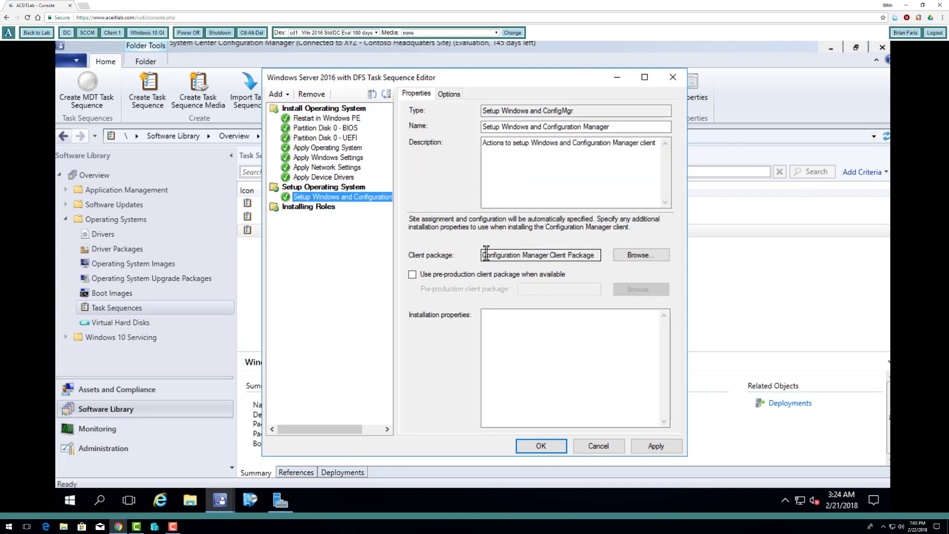
drag(486, 255, 579, 255)
click(309, 207)
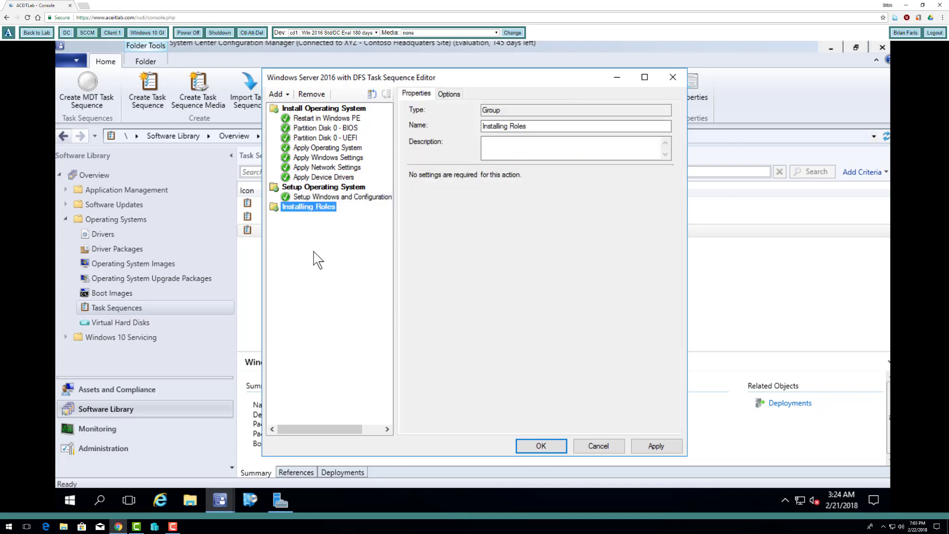
Add an MDT Install Roles and Features step to Installing Roles and scroll its roles list
click(275, 94)
click(276, 94)
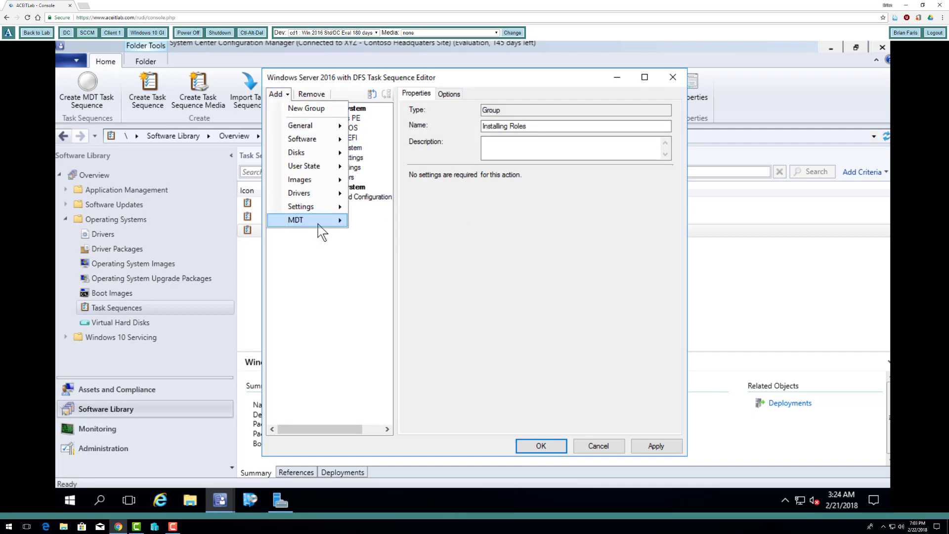
mouse_move(318, 225)
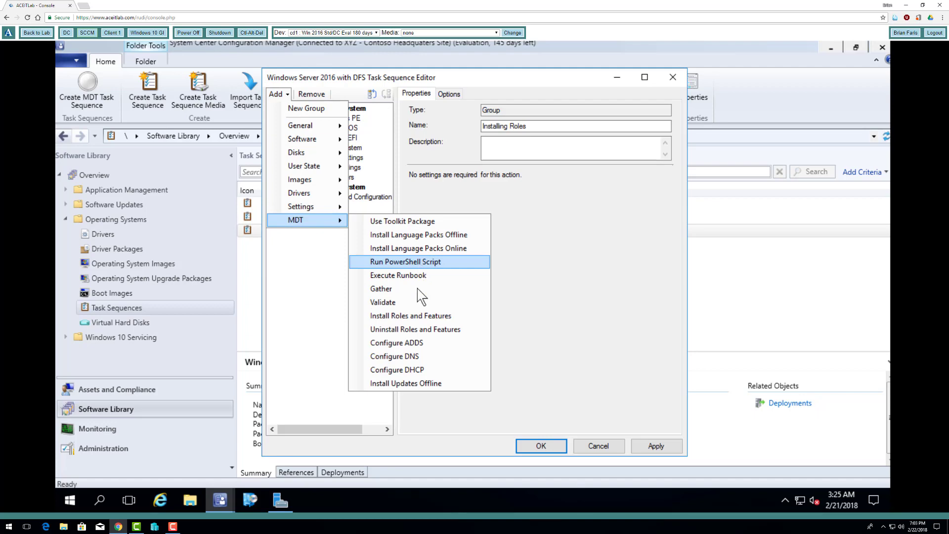
click(417, 320)
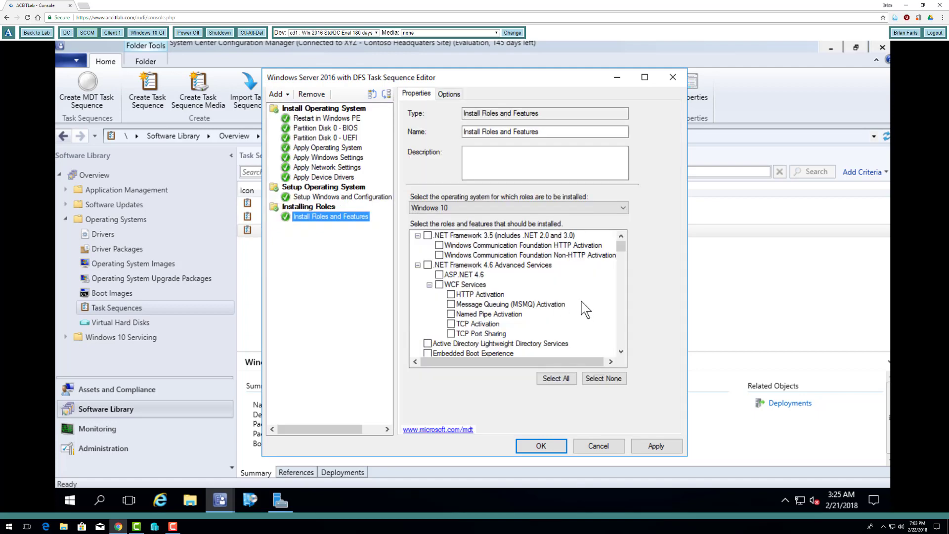
click(621, 351)
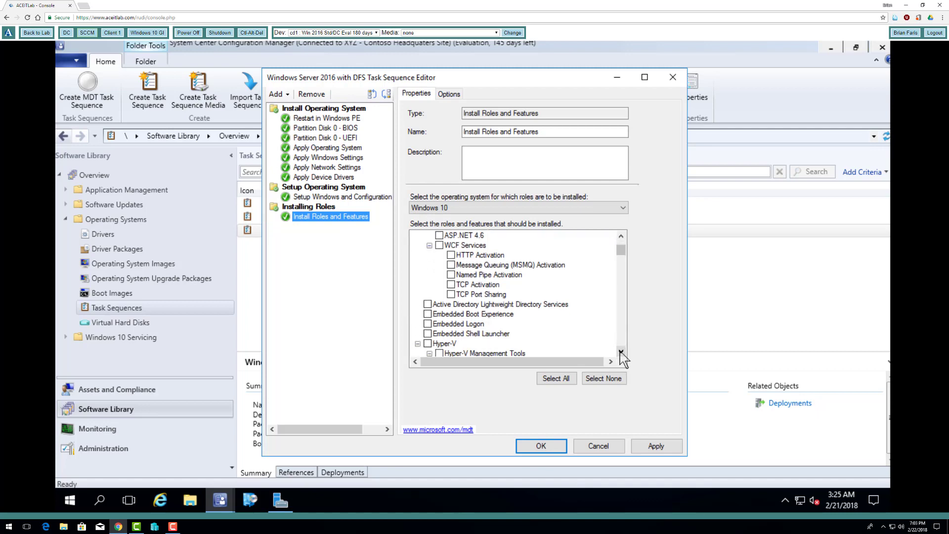
drag(621, 352, 621, 352)
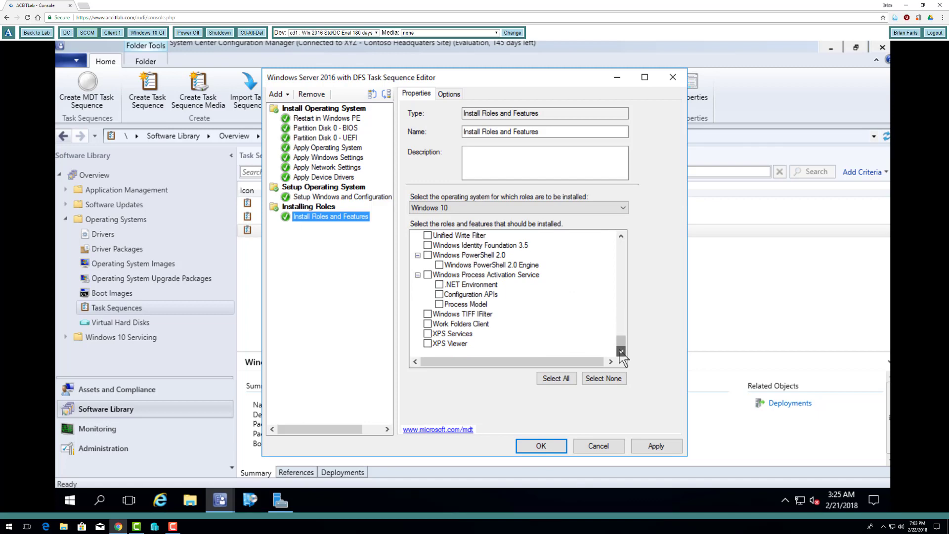
scroll(621, 343, up, 20)
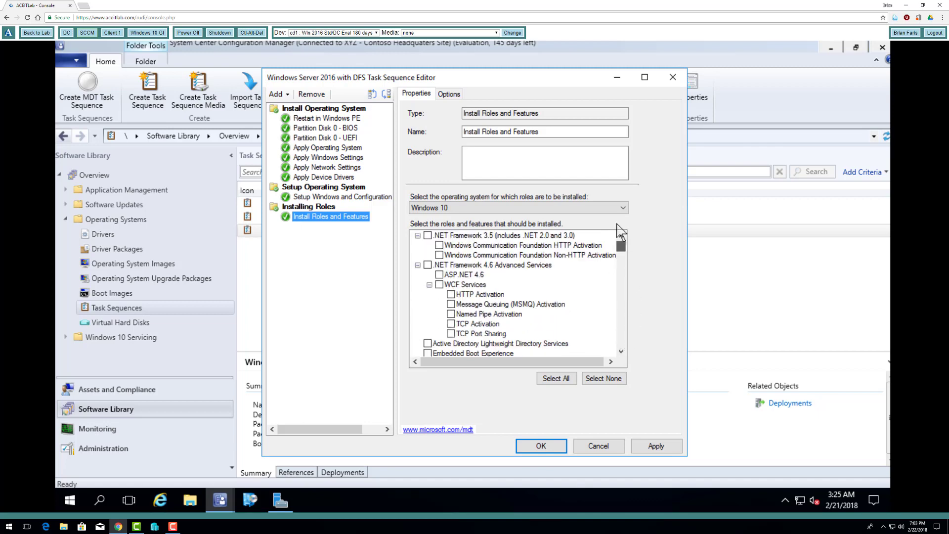
drag(621, 352, 621, 352)
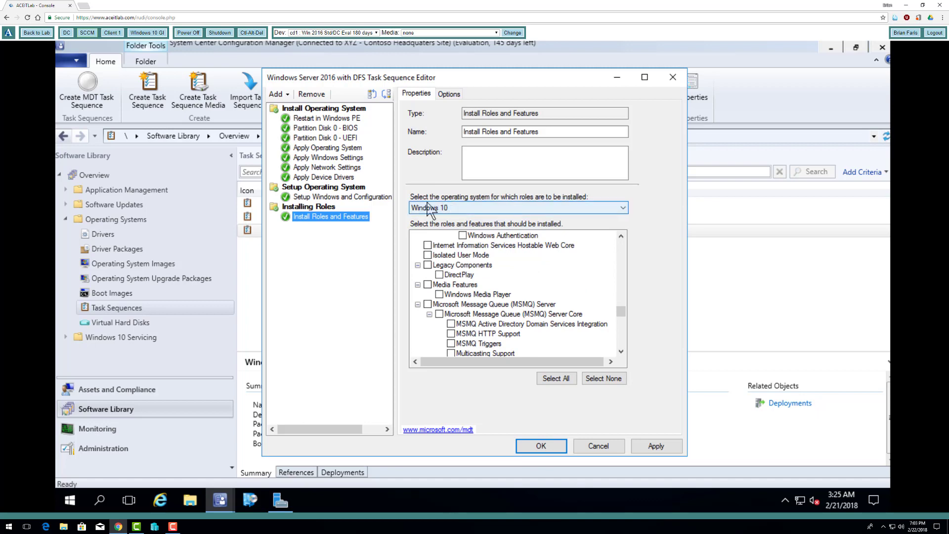
Target Windows Server 2016 and tick the File Server and DFS Replication roles
click(444, 208)
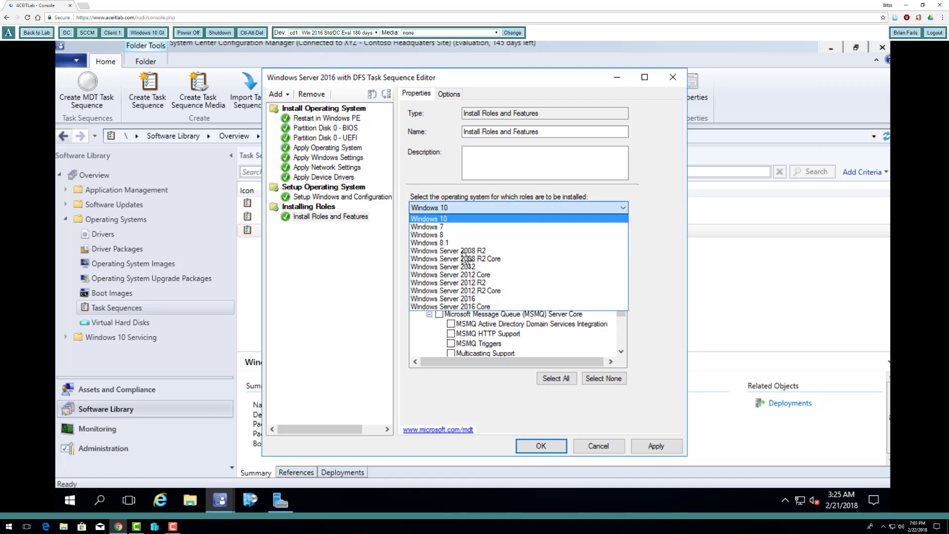
click(477, 299)
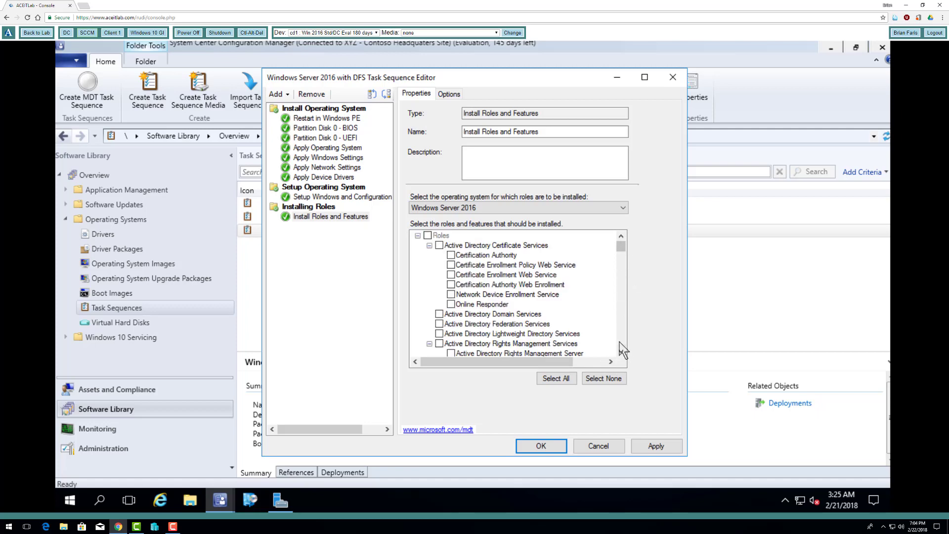
scroll(622, 352, down, 7)
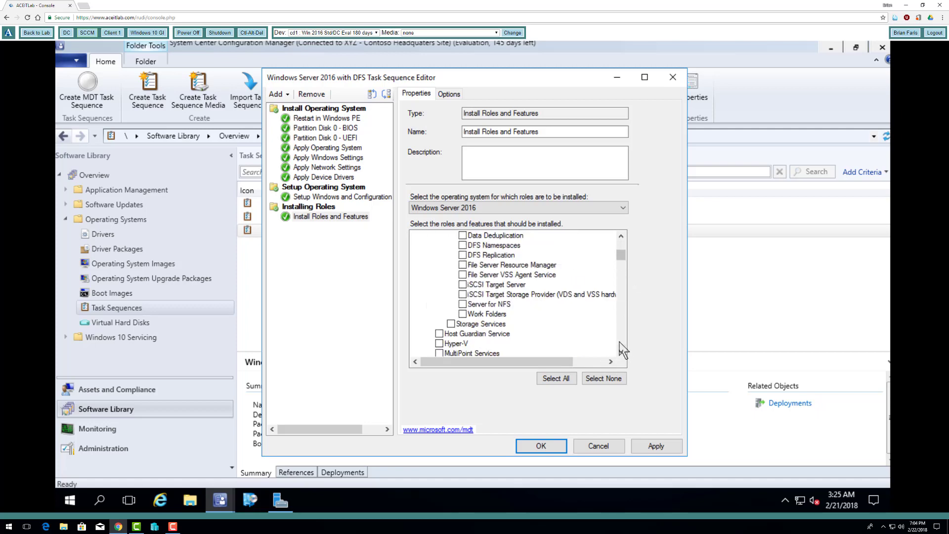
click(621, 236)
click(621, 236)
click(621, 237)
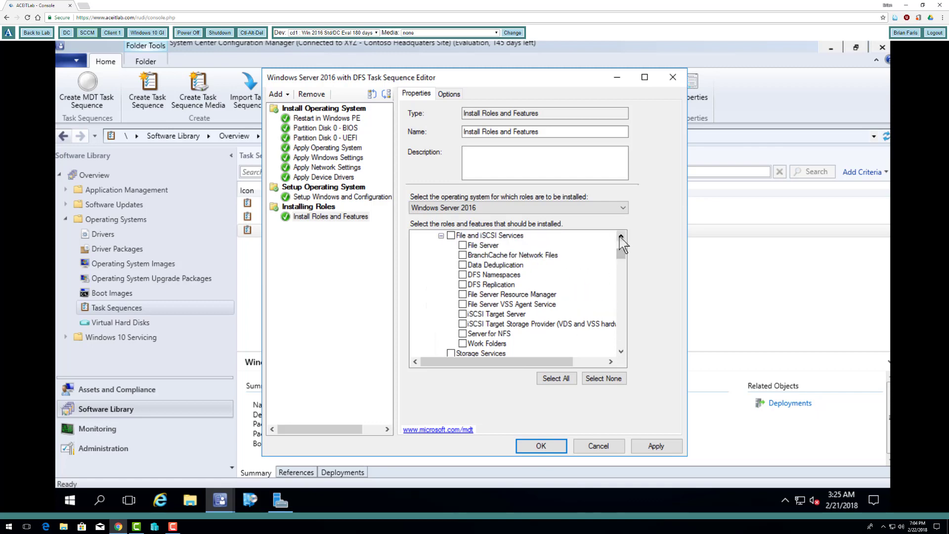
click(462, 246)
click(463, 285)
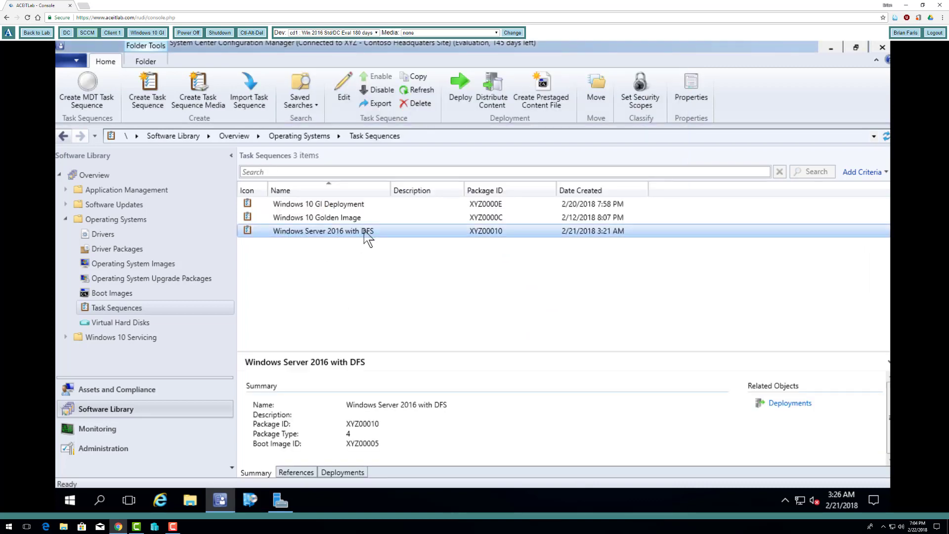
right_click(337, 232)
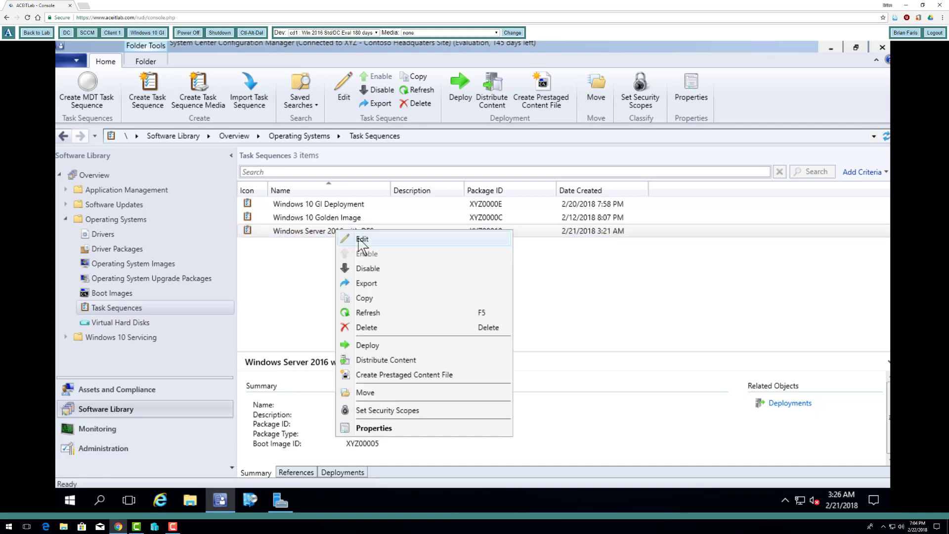
click(362, 240)
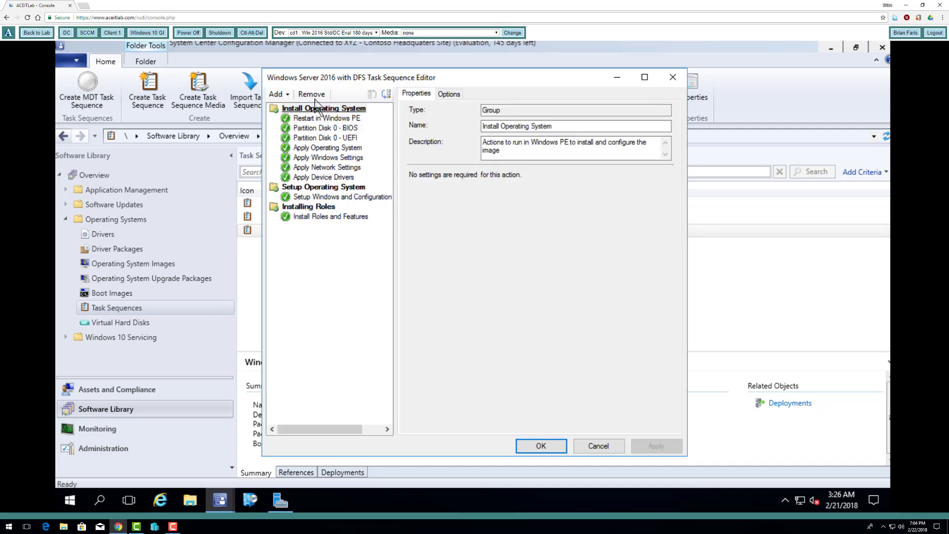
click(277, 94)
mouse_move(309, 220)
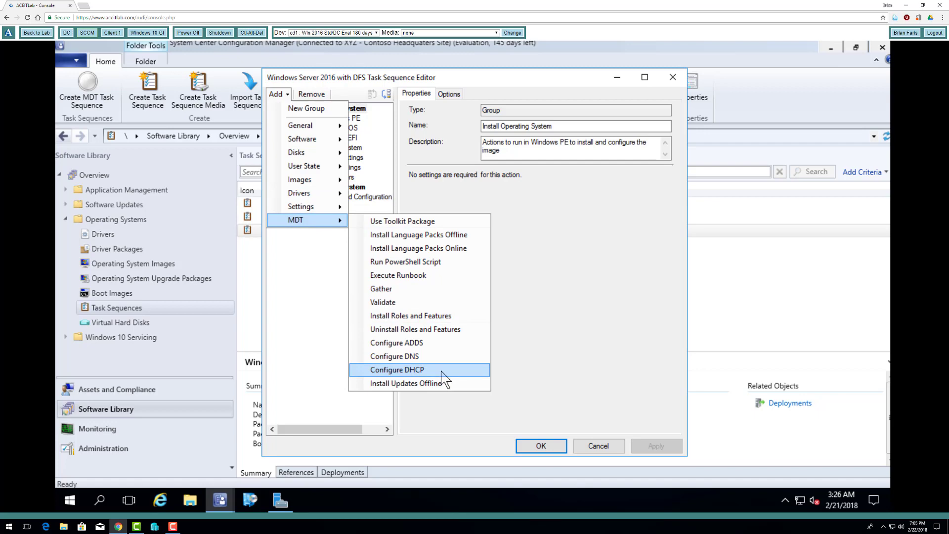
click(596, 414)
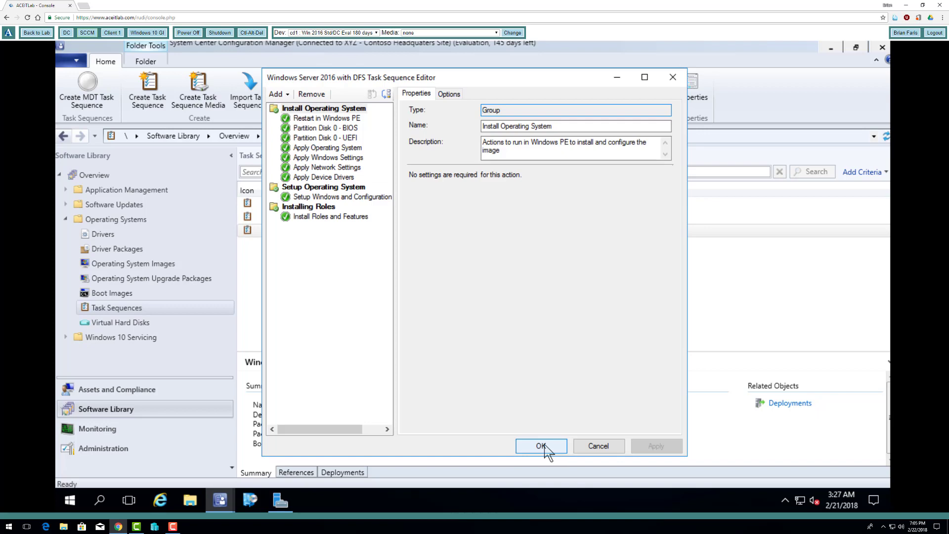
click(541, 446)
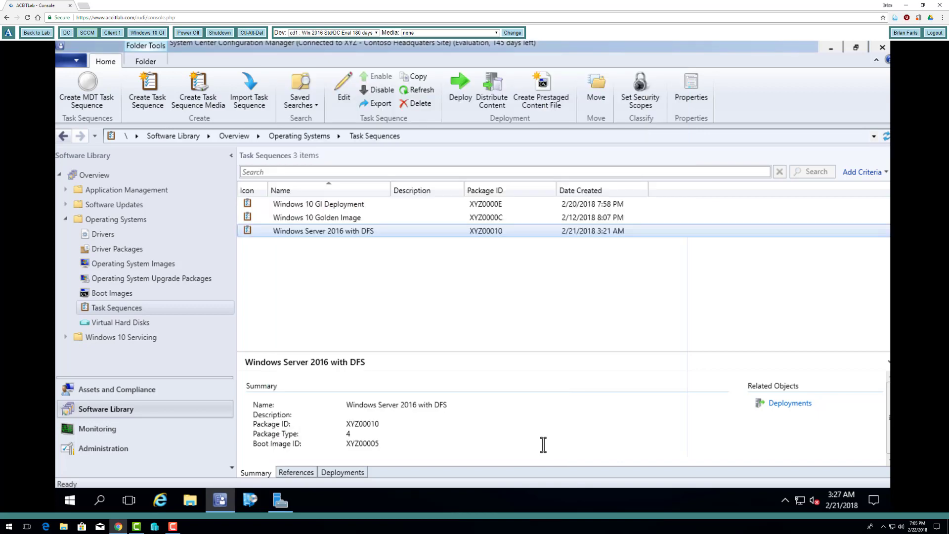